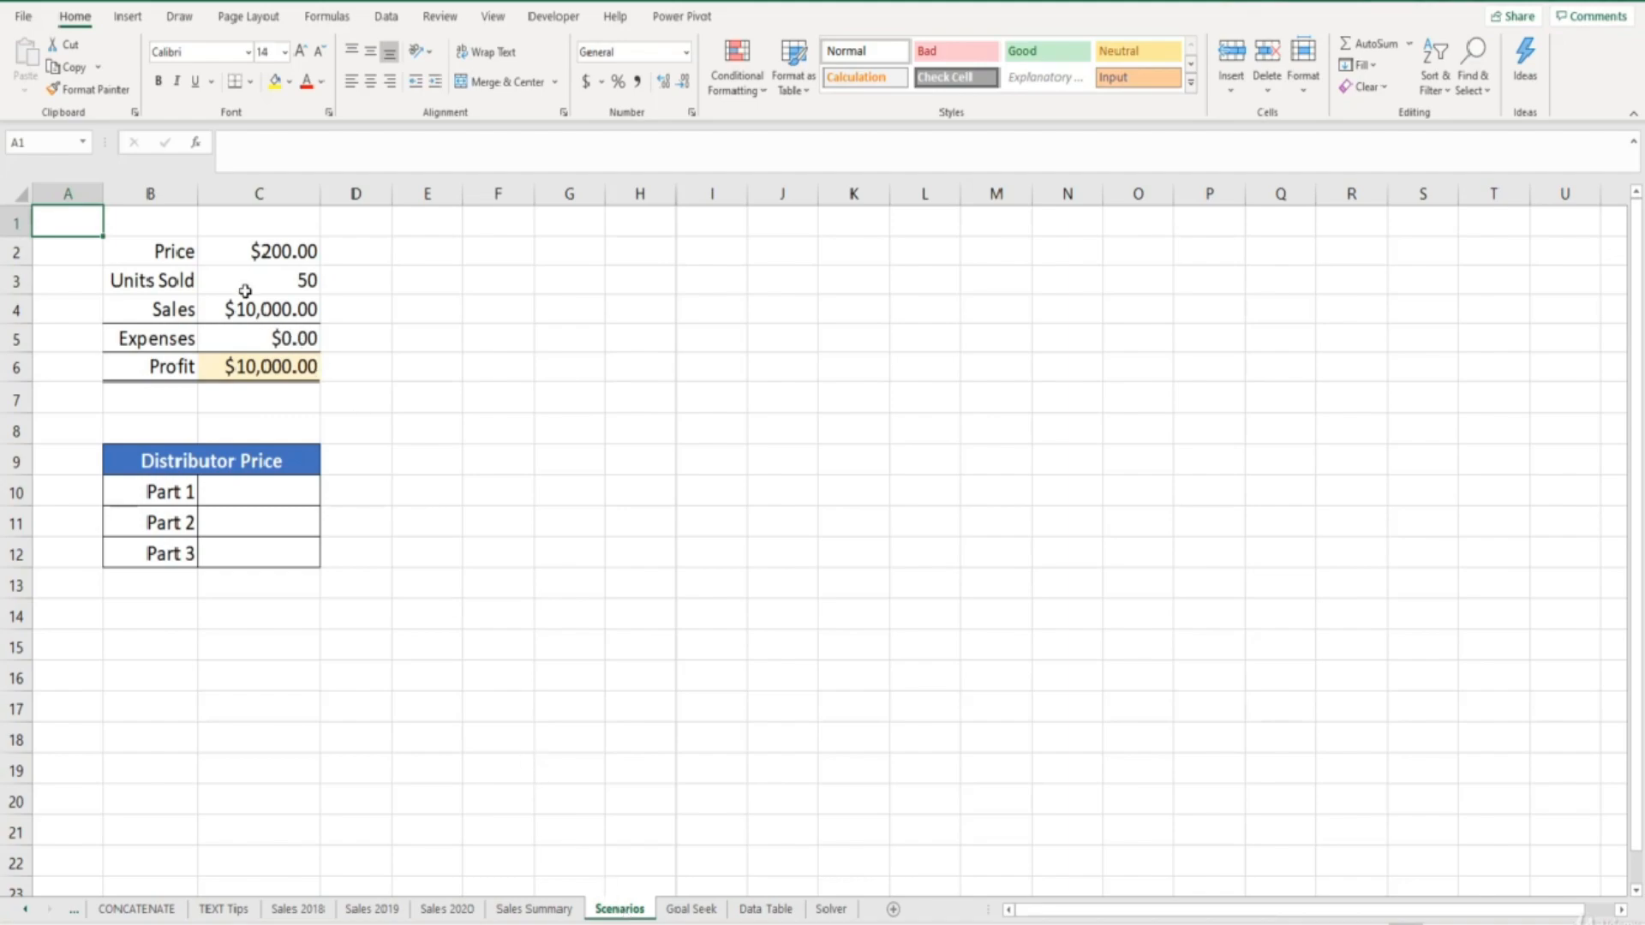
Inspect the contents of the price, units sold, sales, expenses and profit cells C2 to C6
click(219, 258)
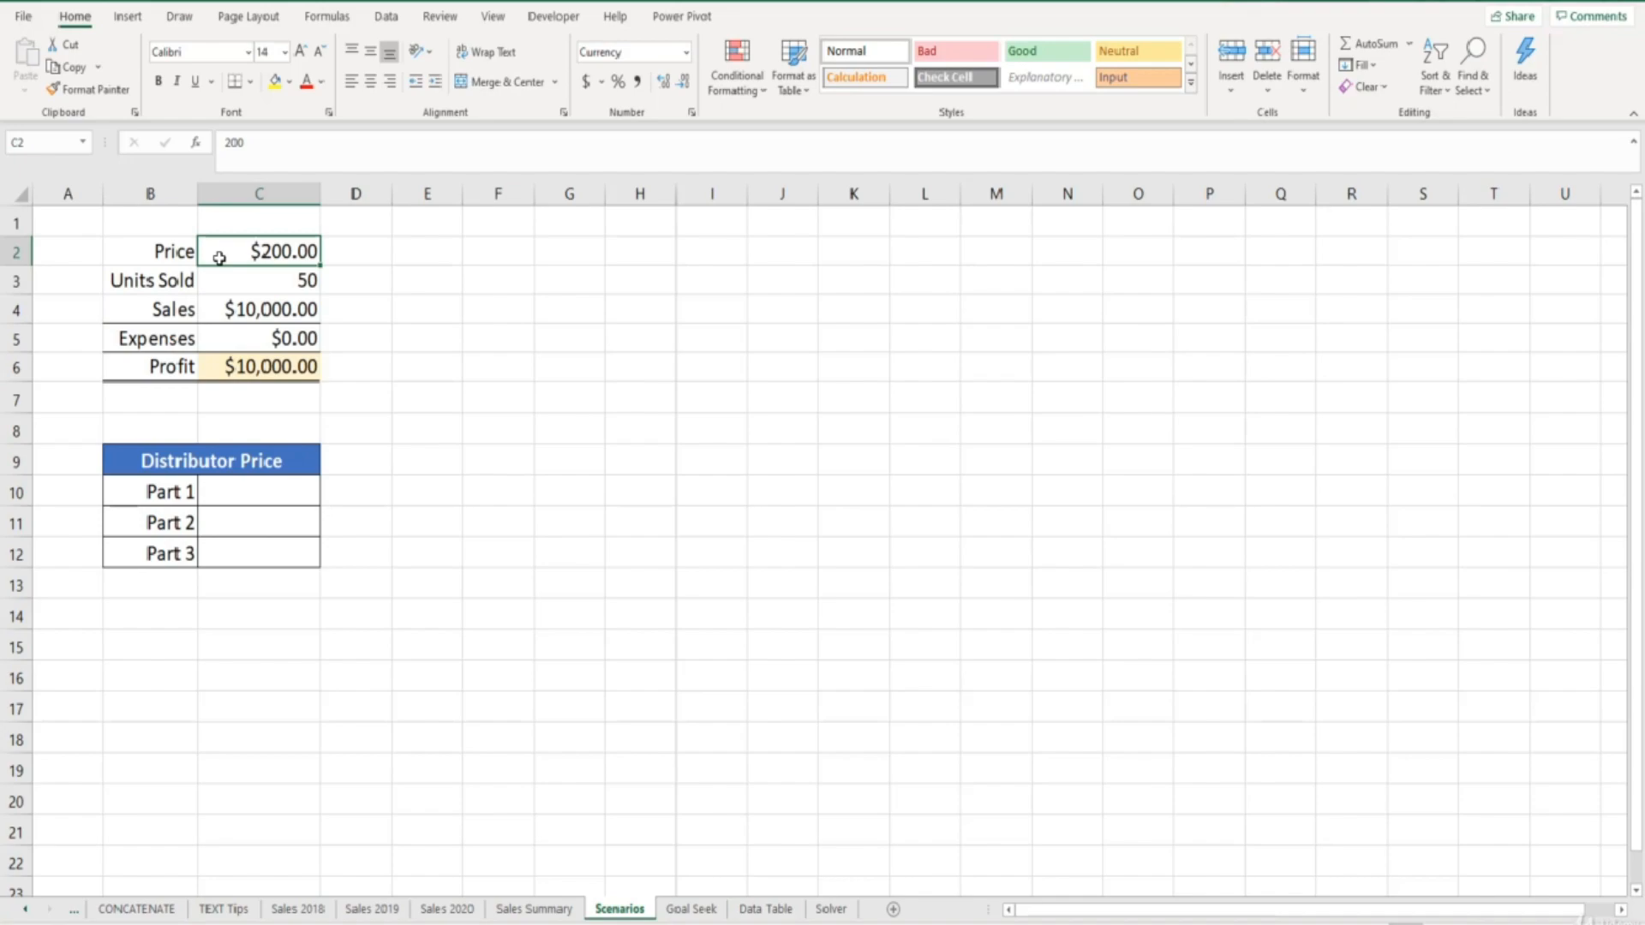
key(Down)
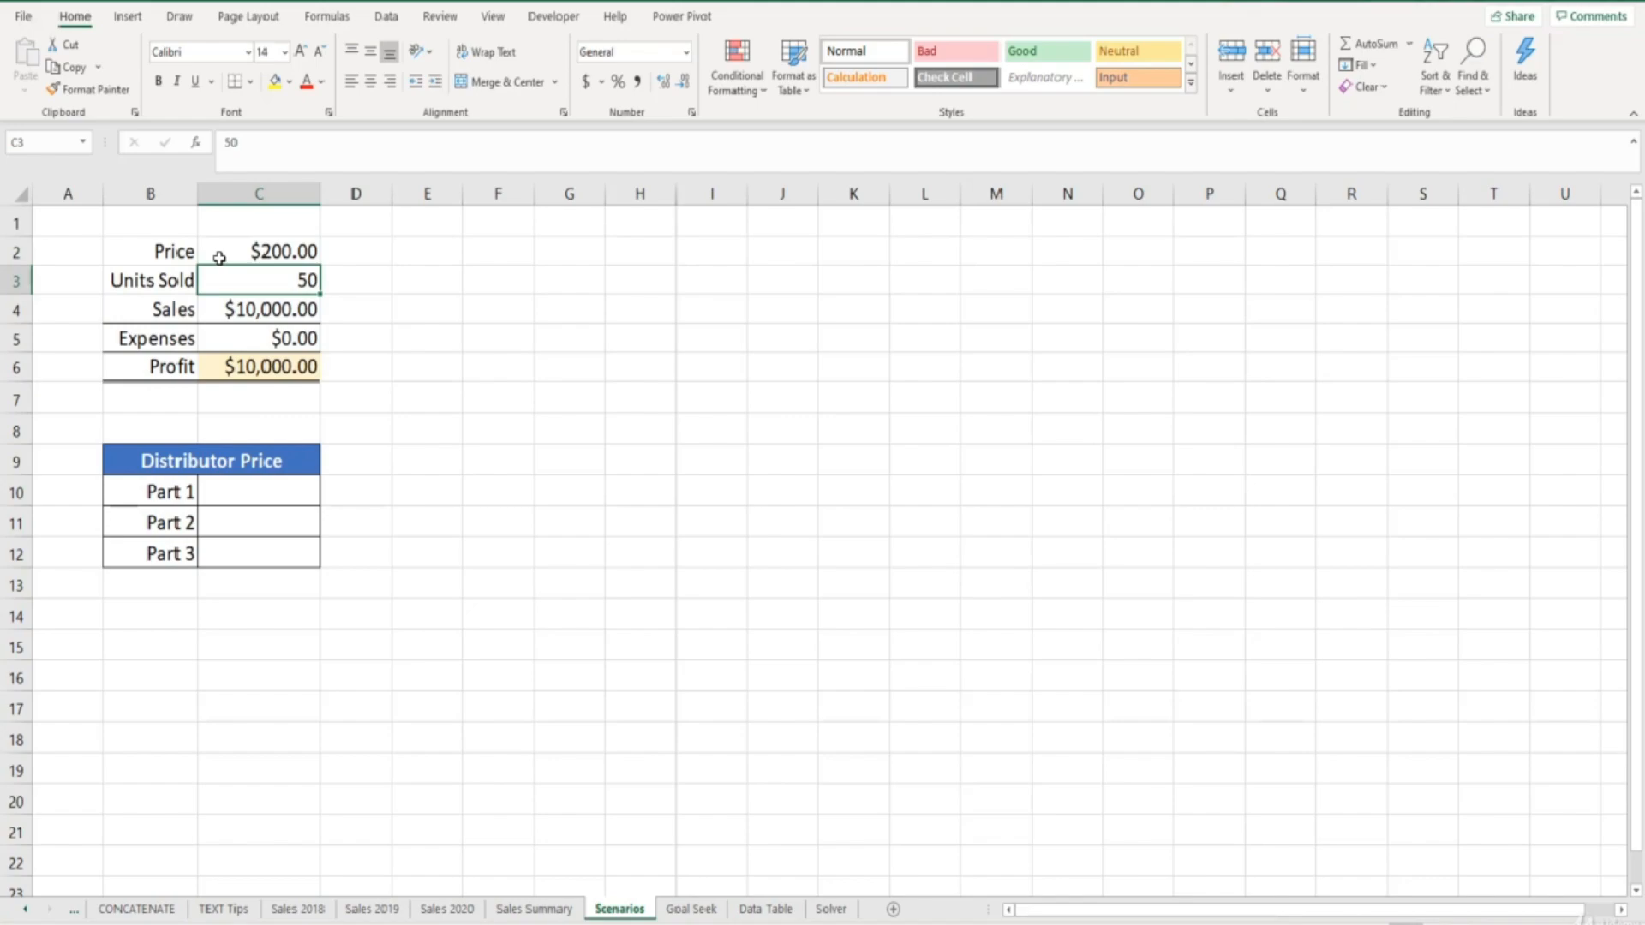
key(Down)
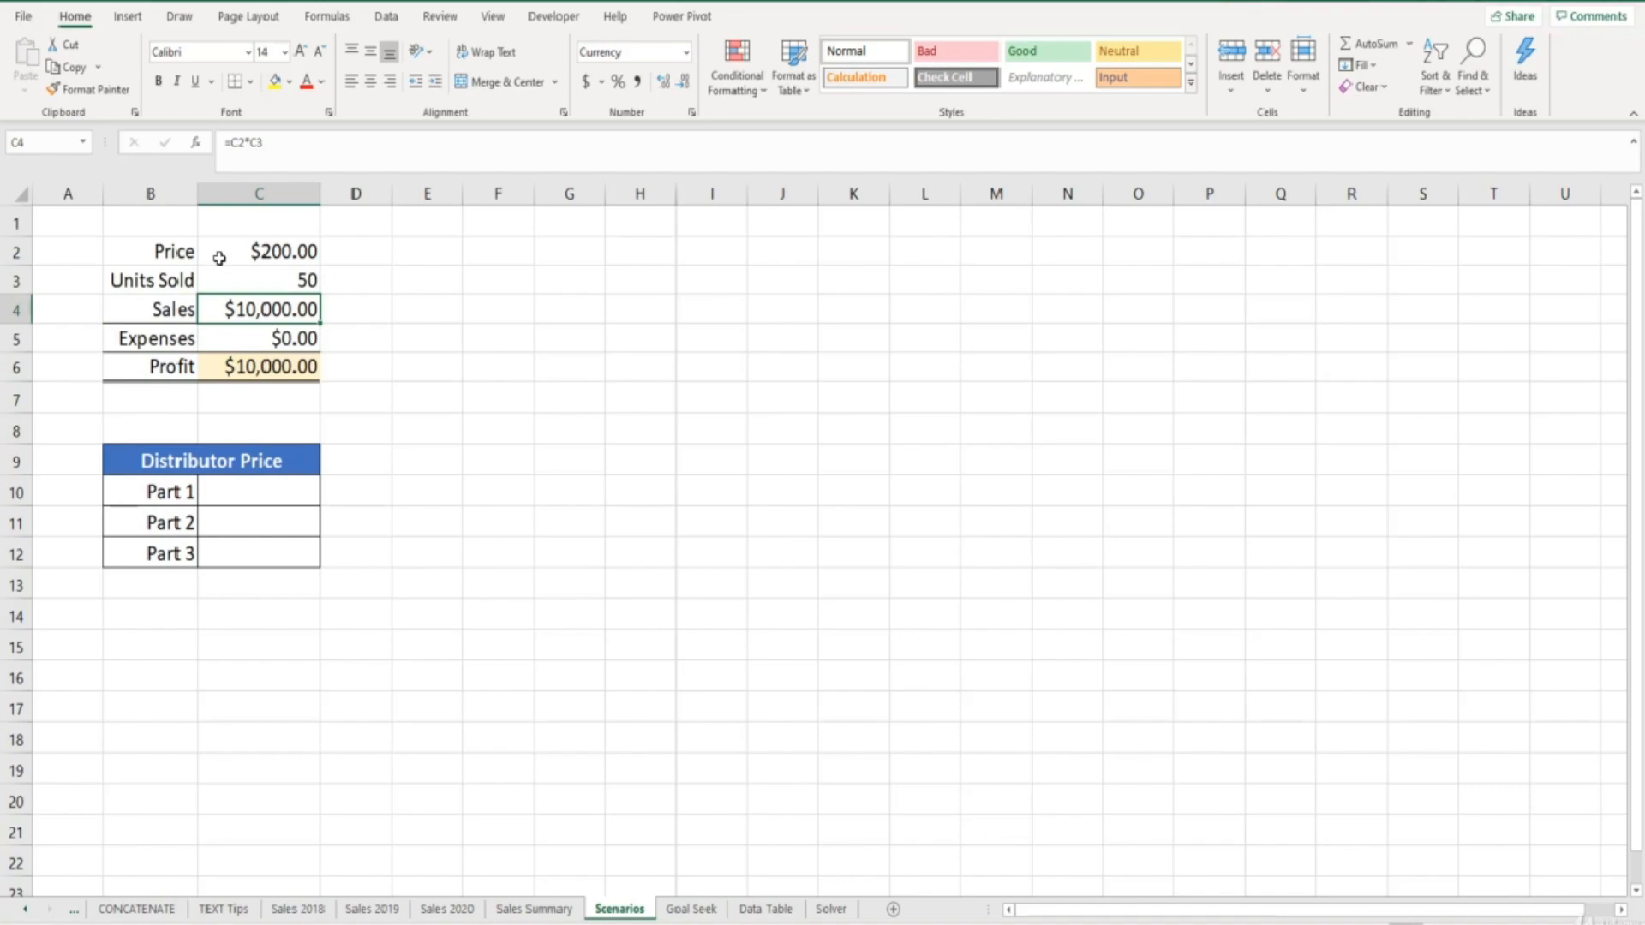
key(Down)
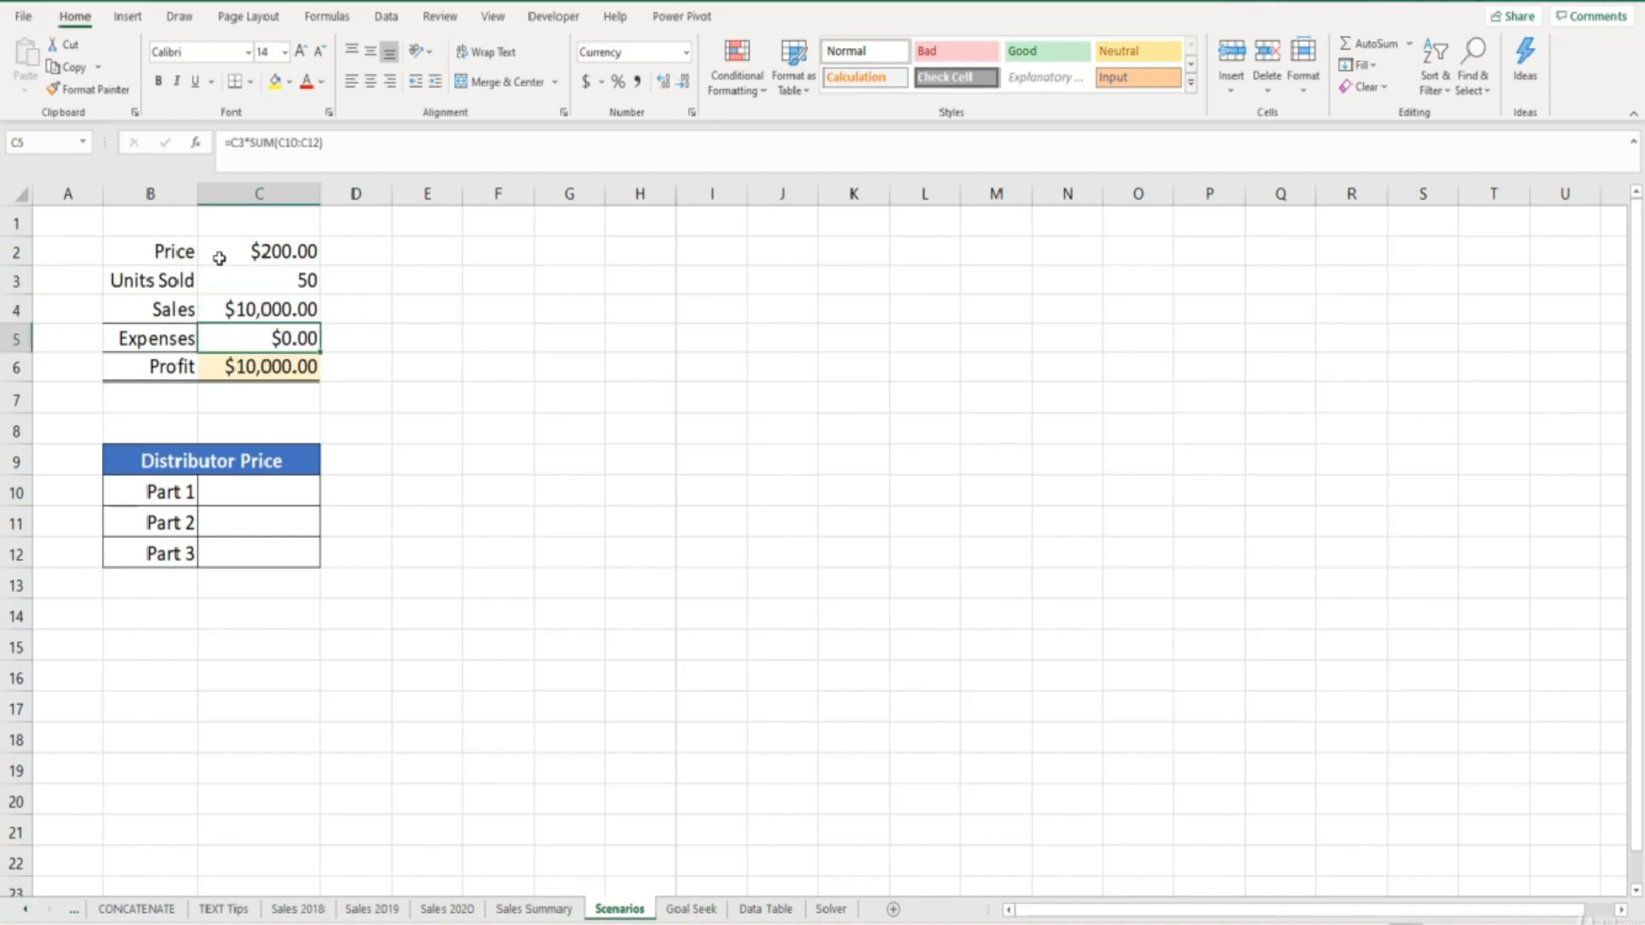
key(Down)
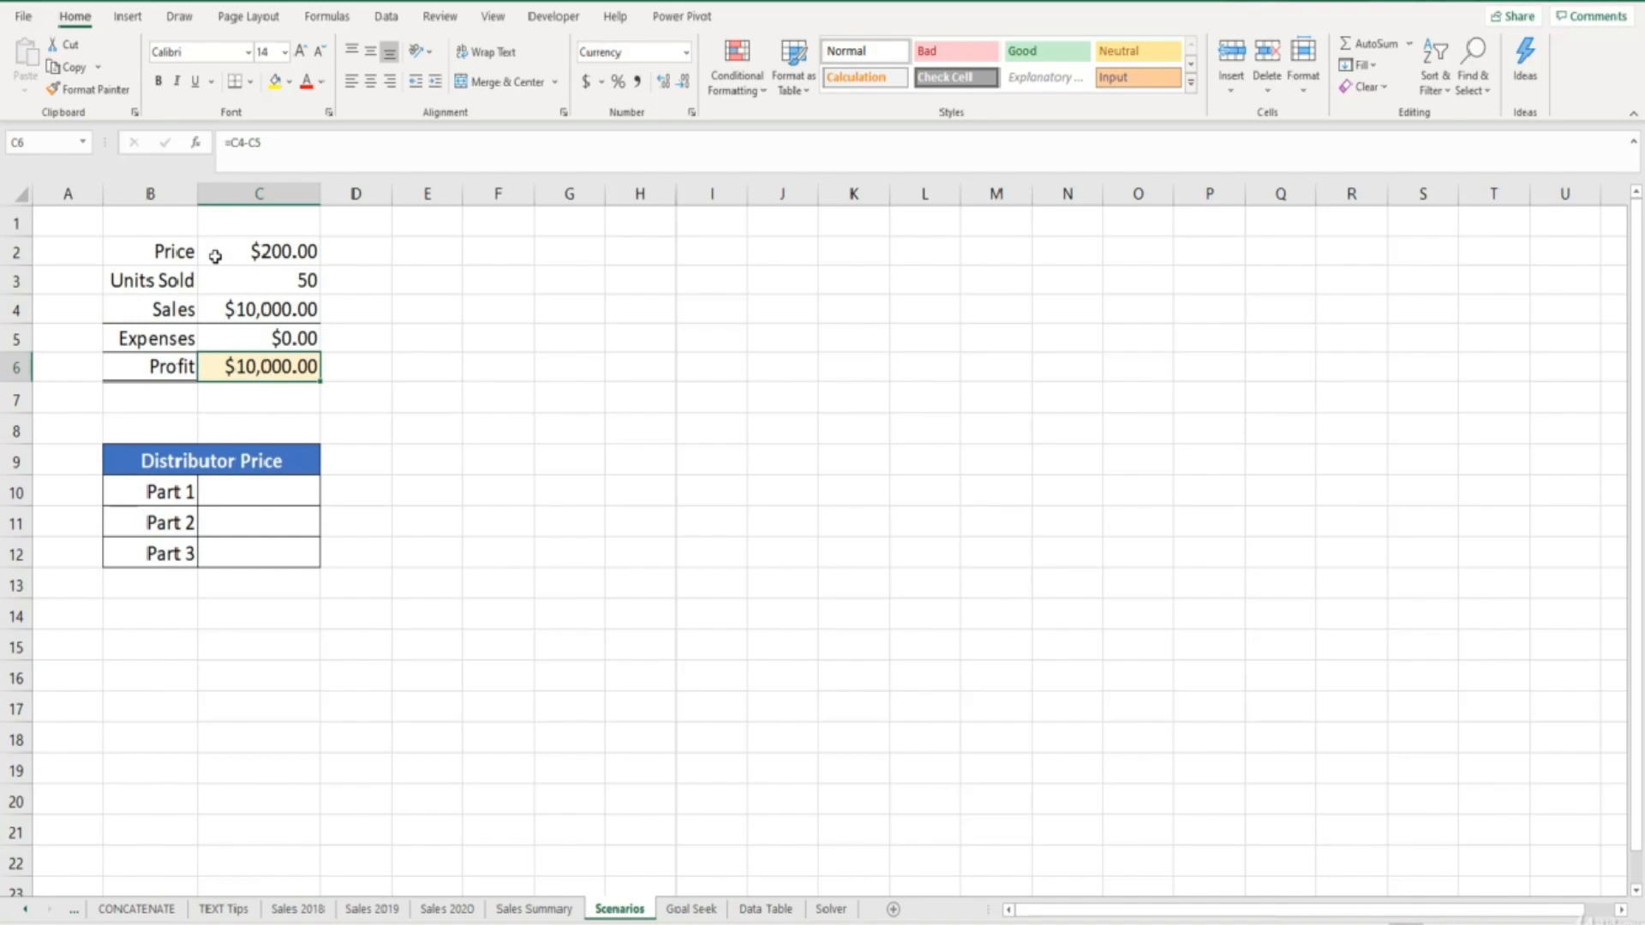
Enter distributor prices of 80 for Part 1, 55 for Part 2 and 25 for Part 3 in C10:C12
key(Down)
key(Down)
key(Down)
key(Down)
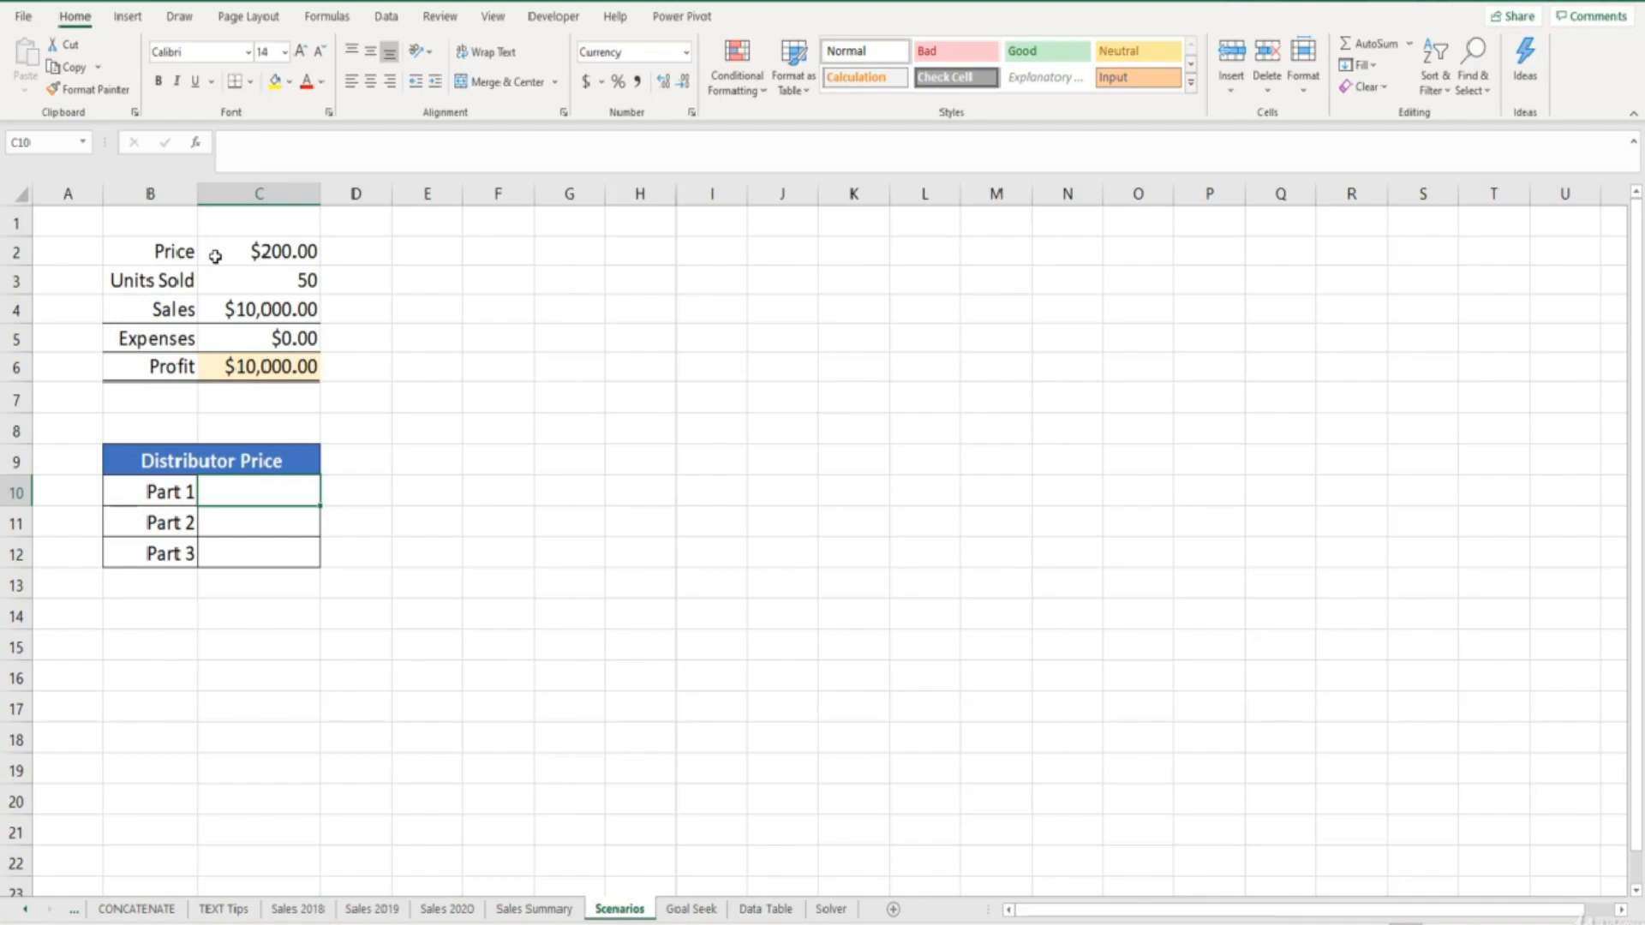
text(80)
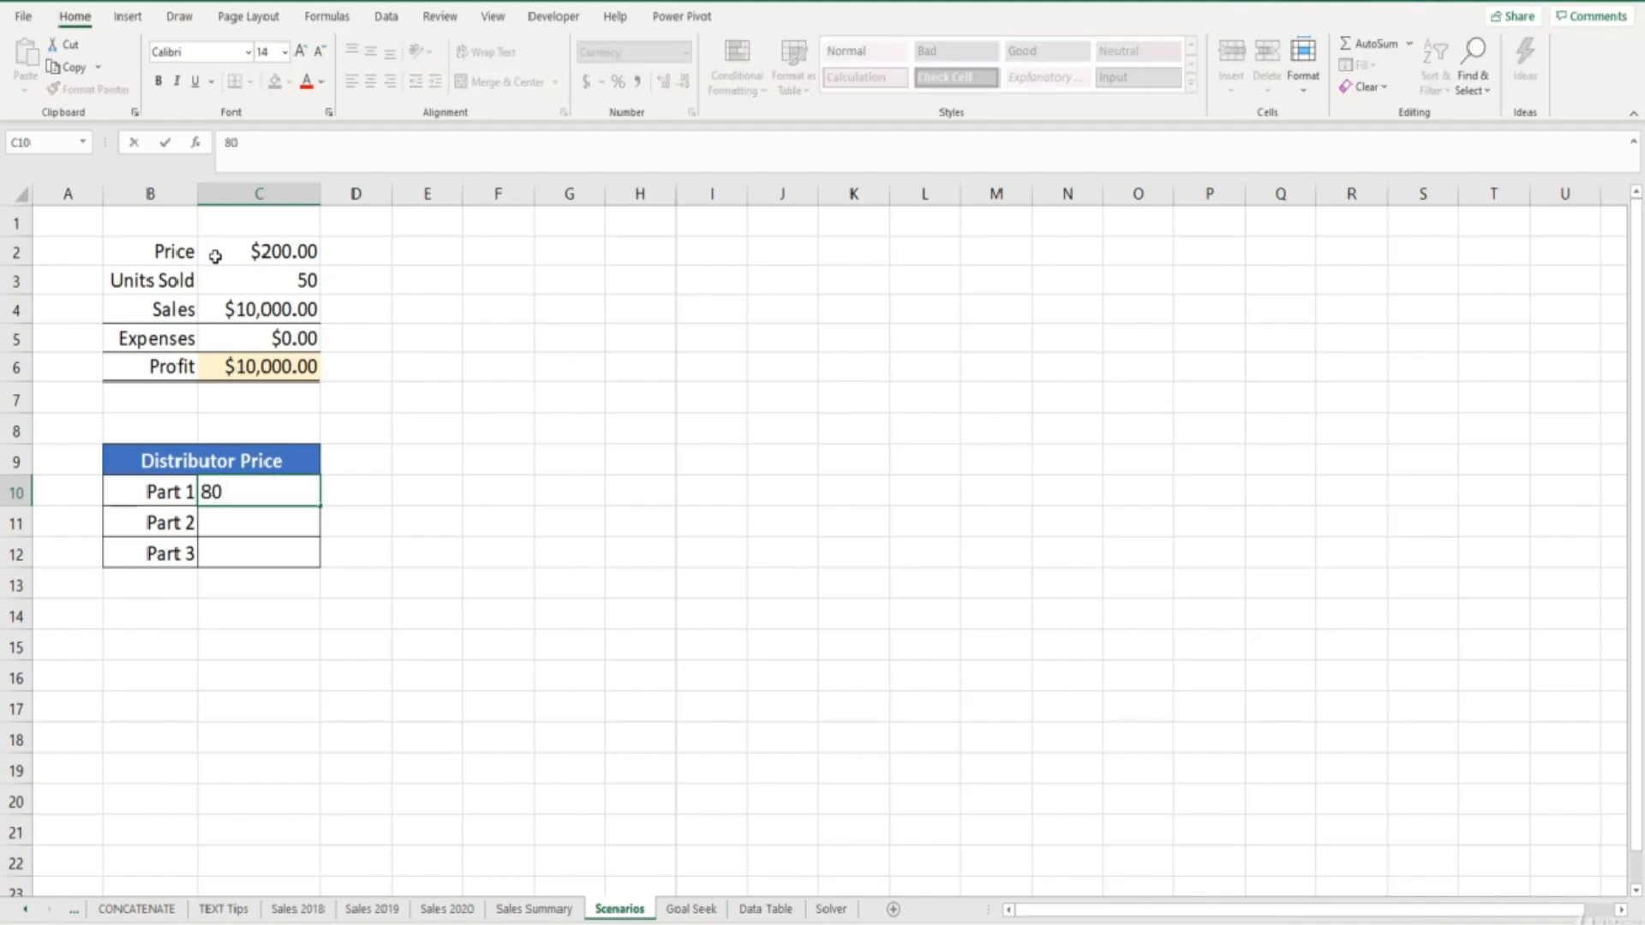
key(Return)
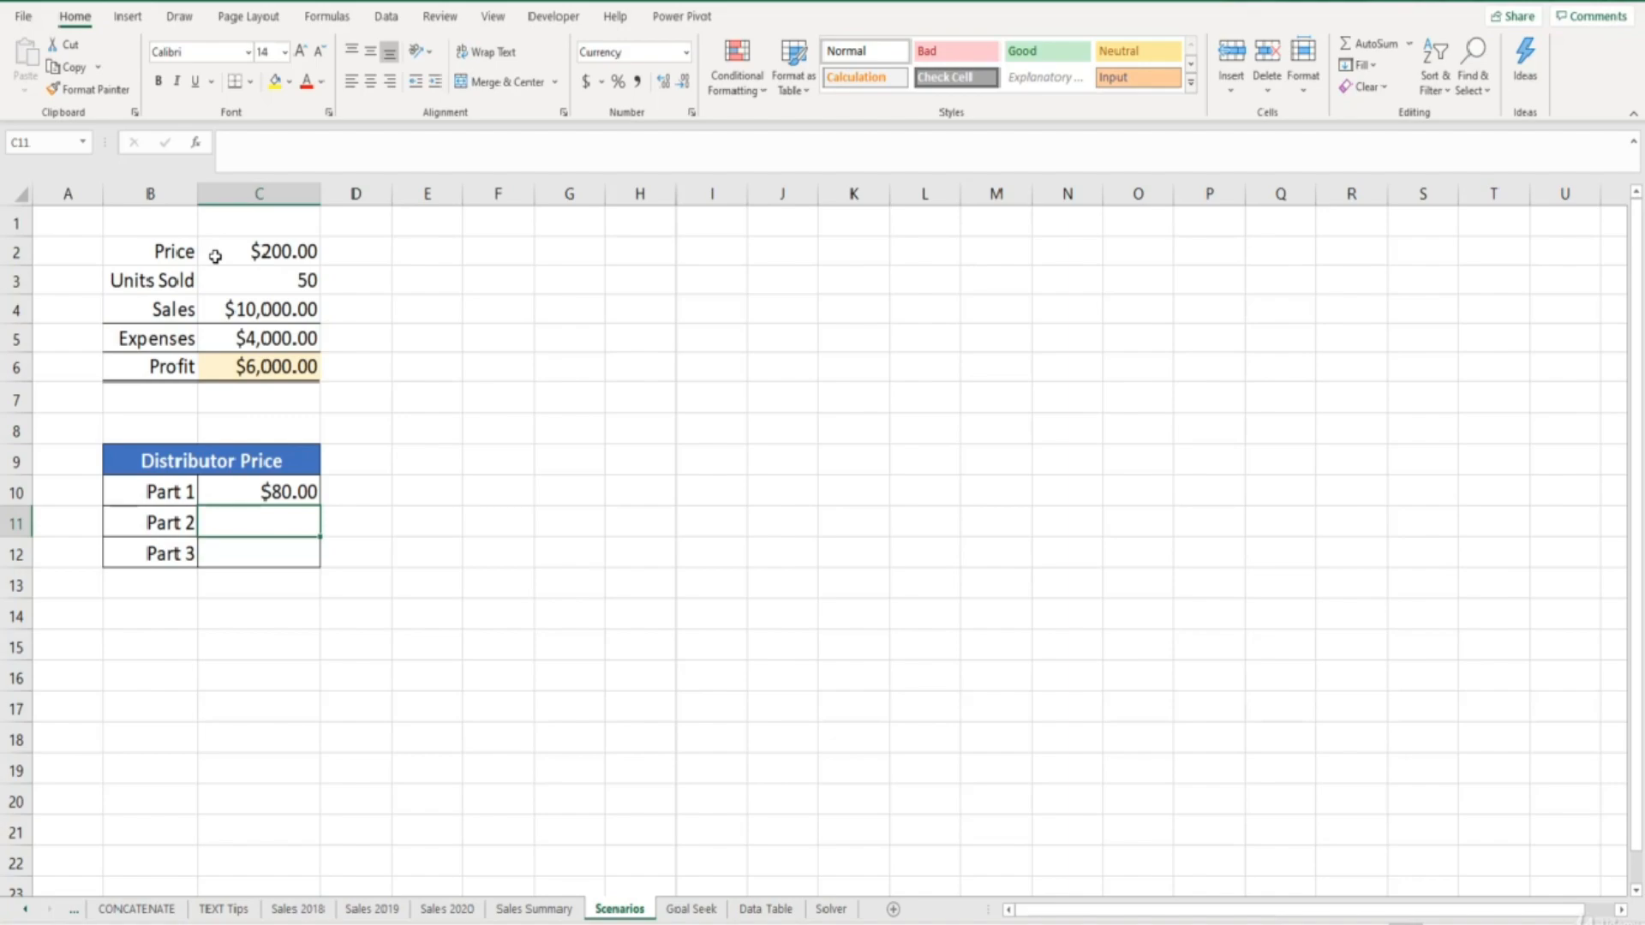
text(55)
key(Return)
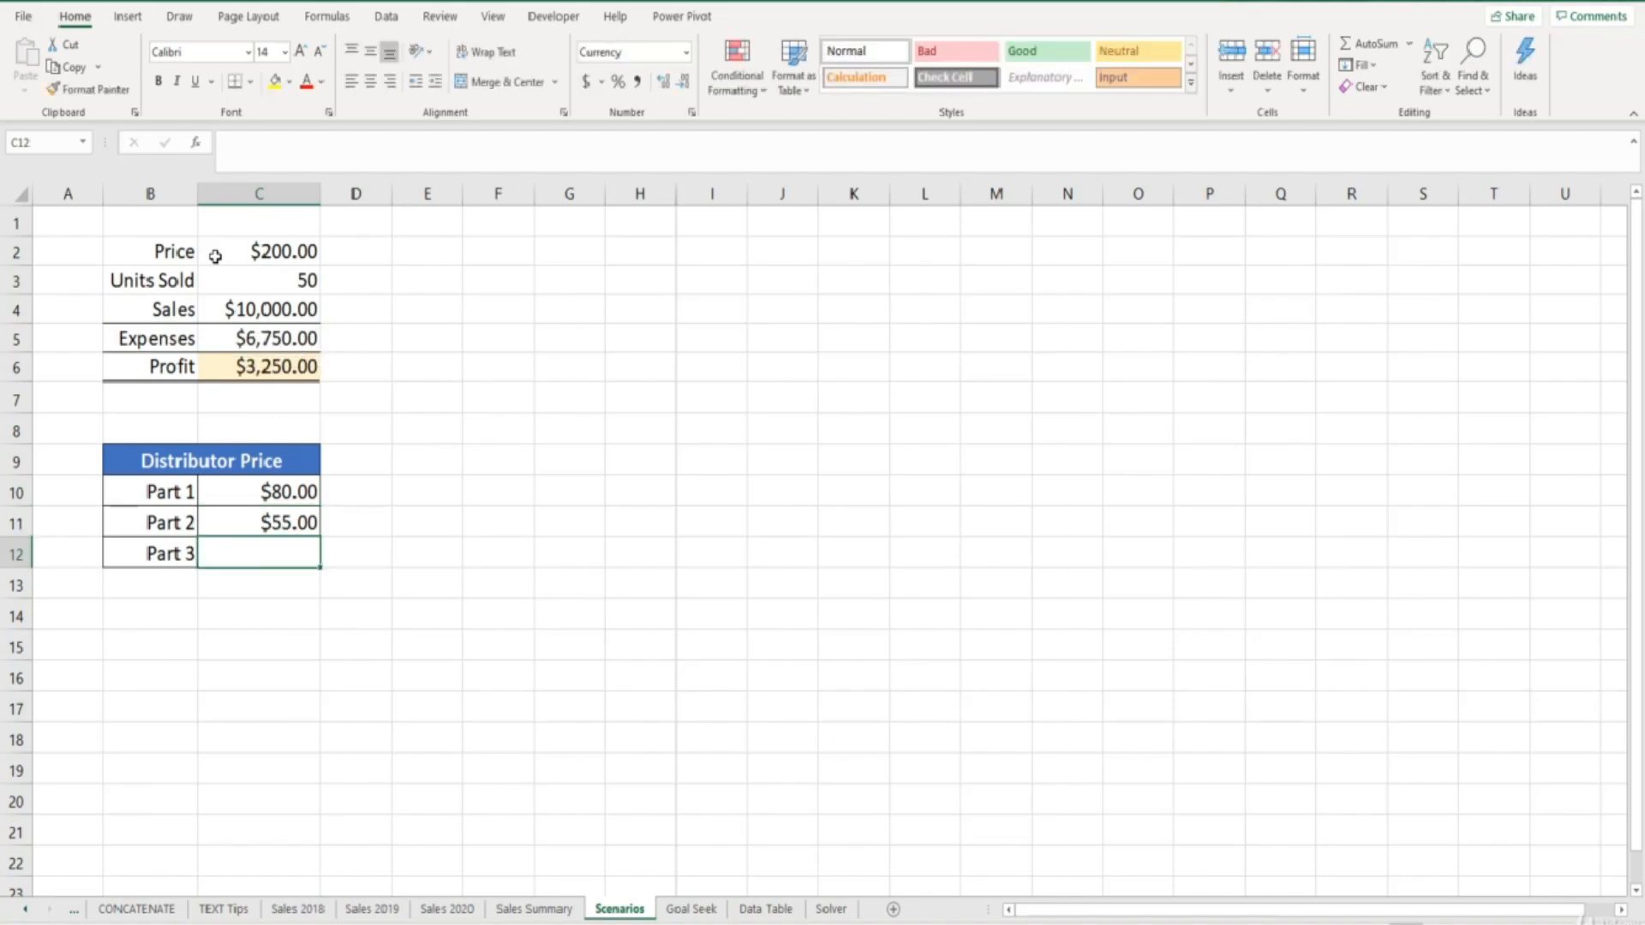
text(25)
key(Return)
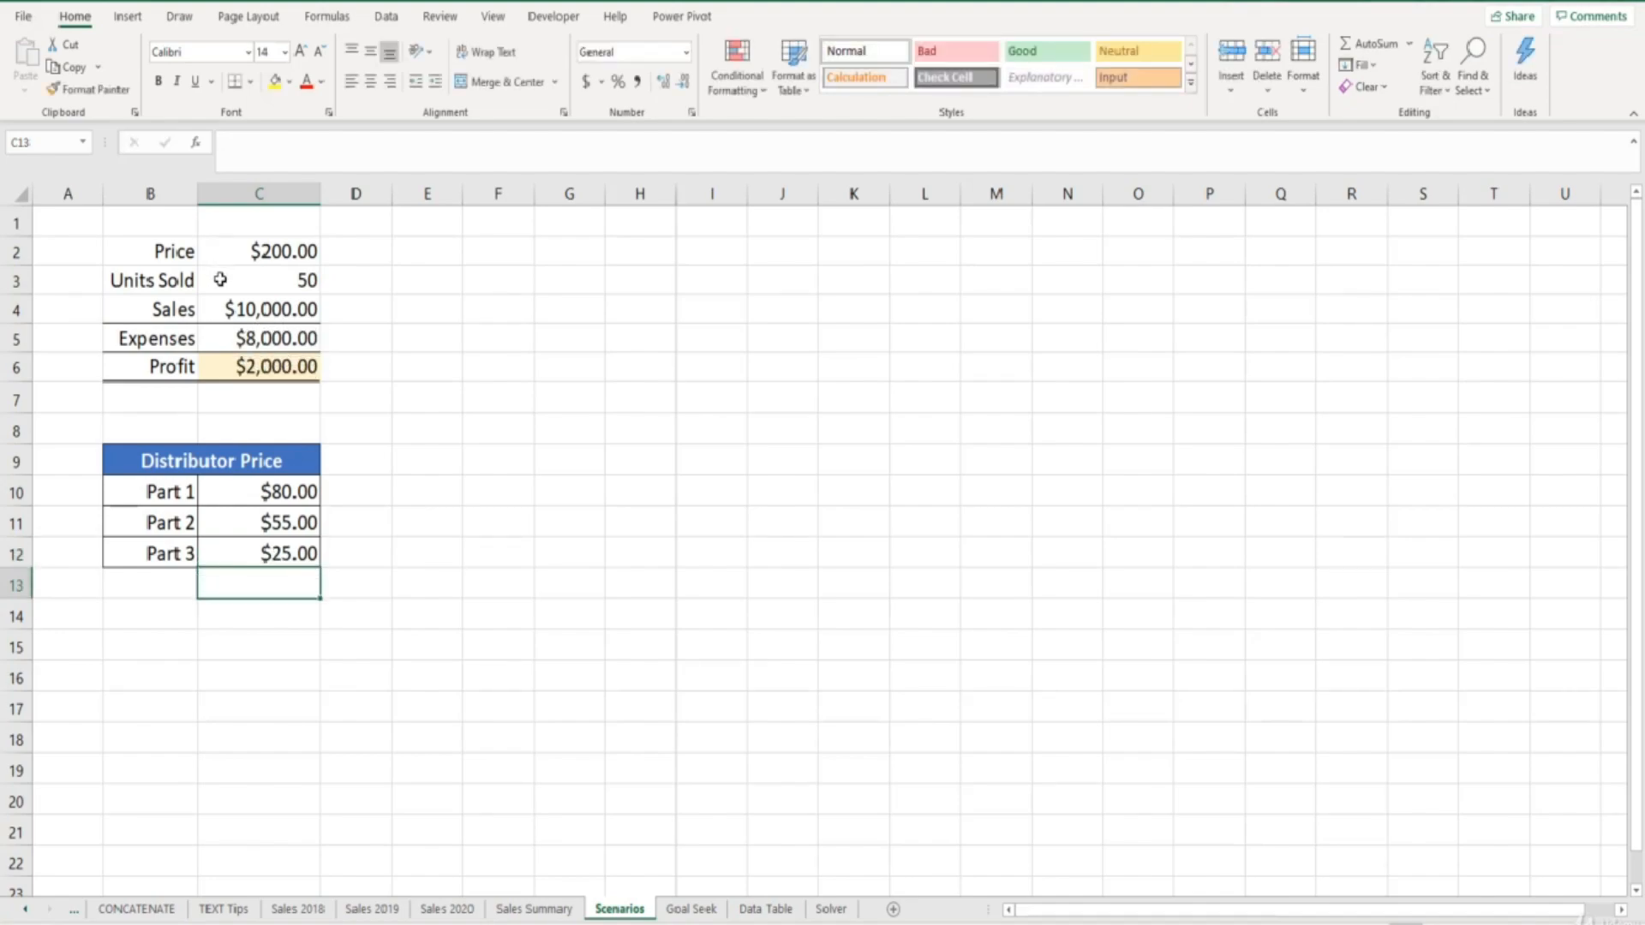
Review the units sold value, the sales, expenses and profit formulas, and the Part 1 to Part 3 labels
click(221, 280)
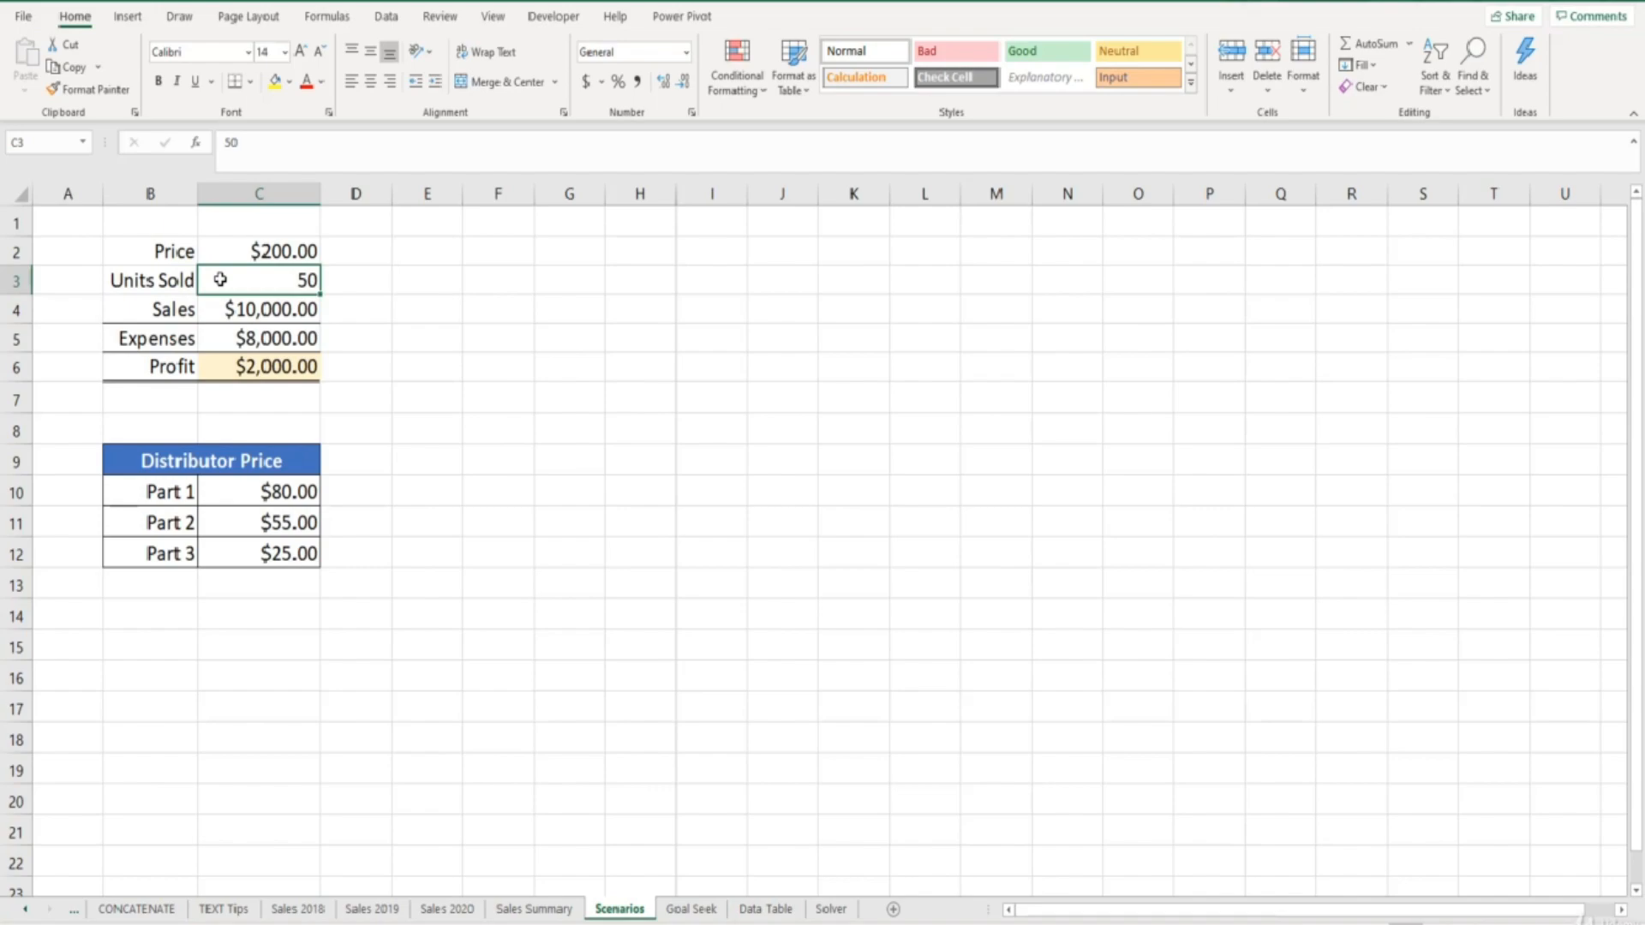
click(218, 308)
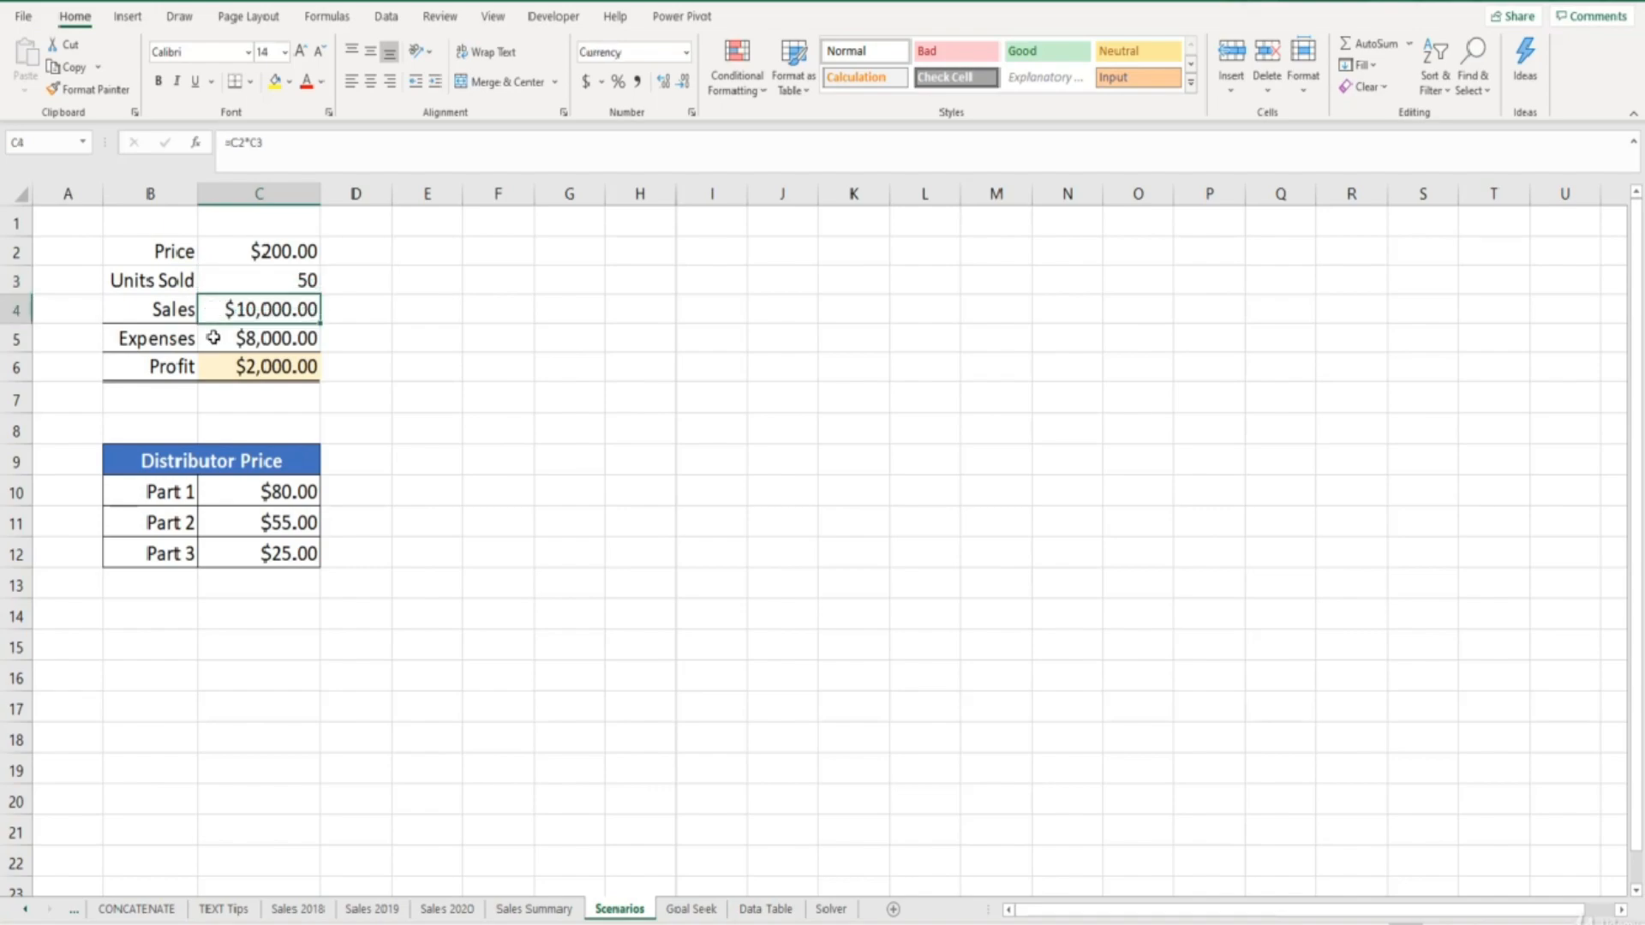
click(213, 338)
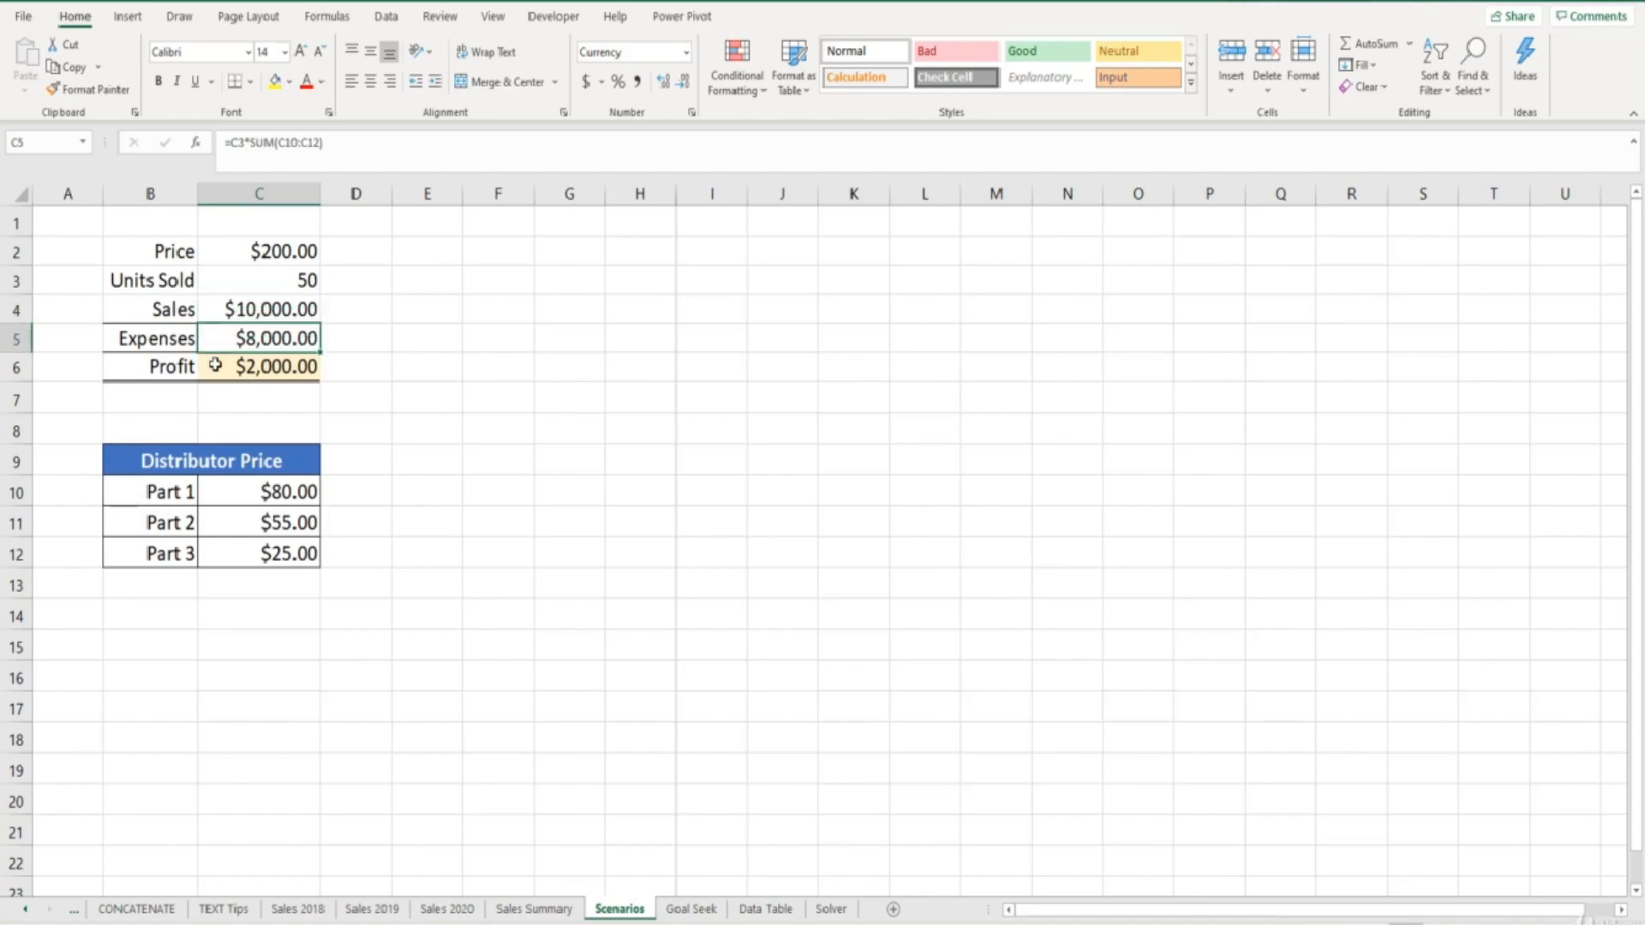
click(215, 365)
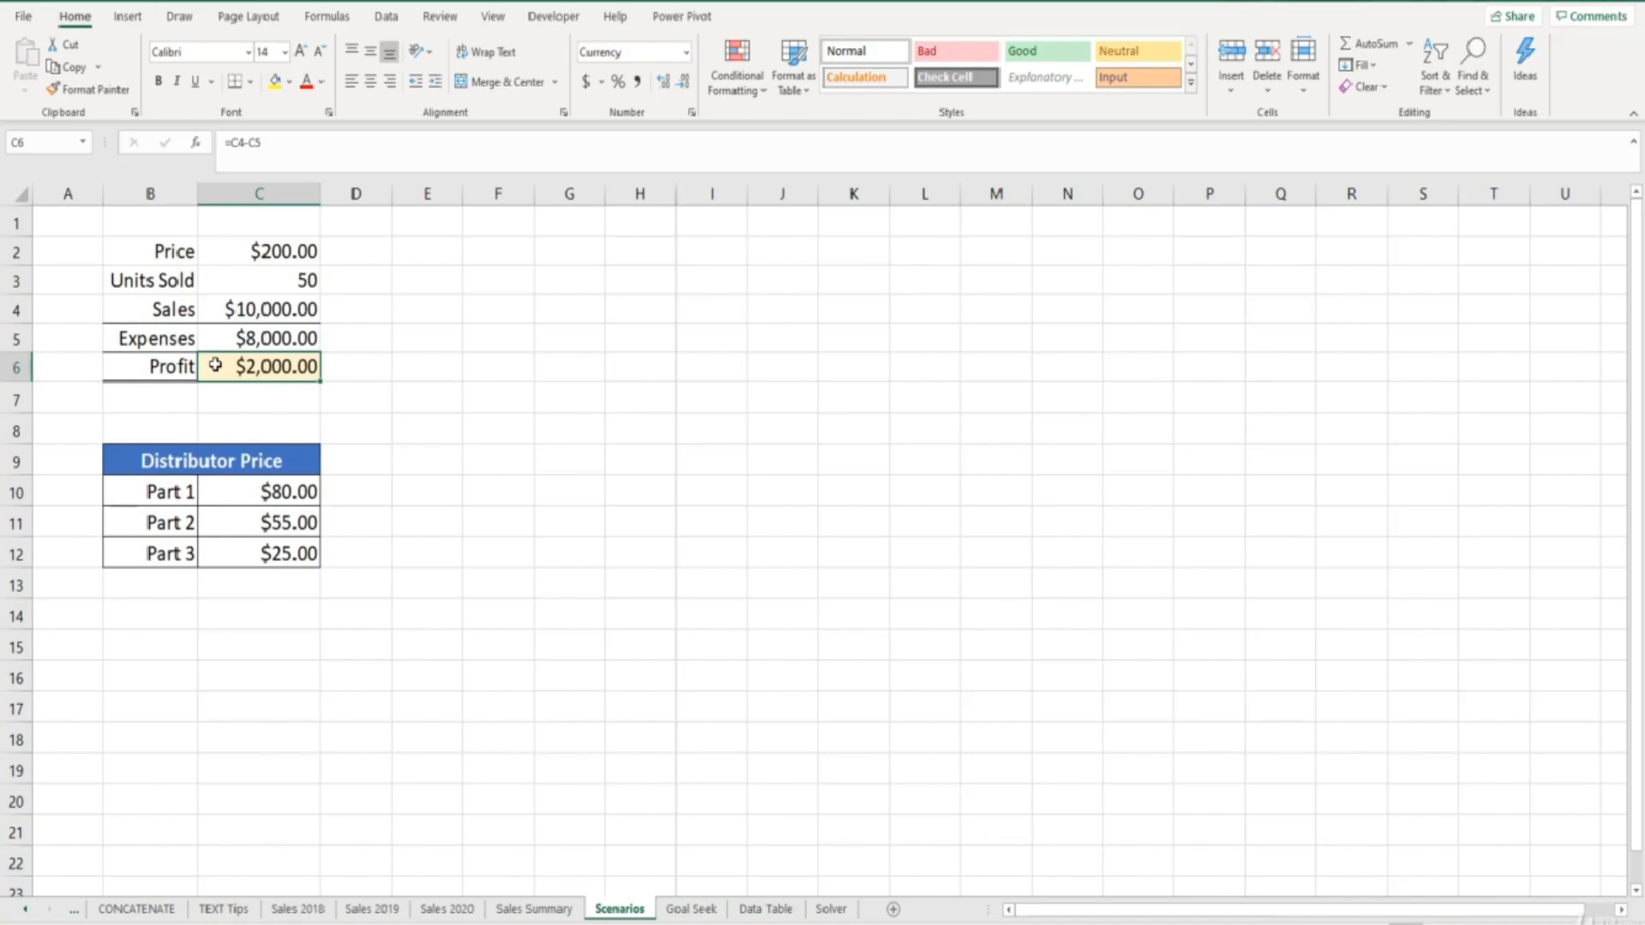
drag(136, 488, 135, 540)
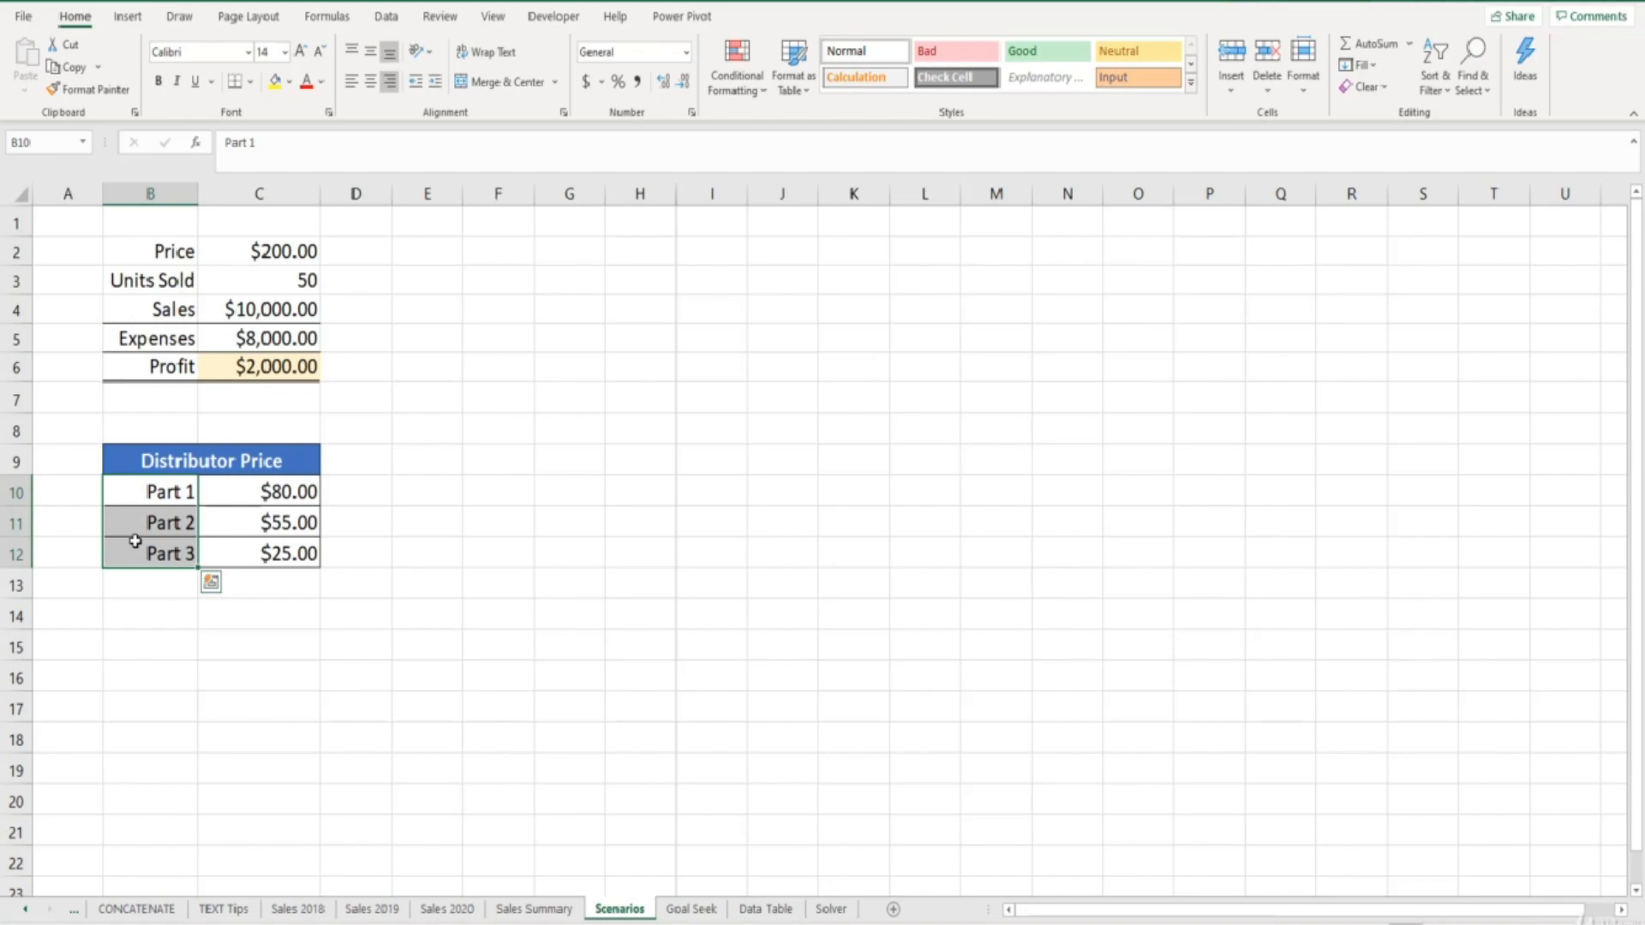
Create a what-if scenario named Dis1 with changing cells C10:C12 and the values 80, 55 and 25
click(227, 491)
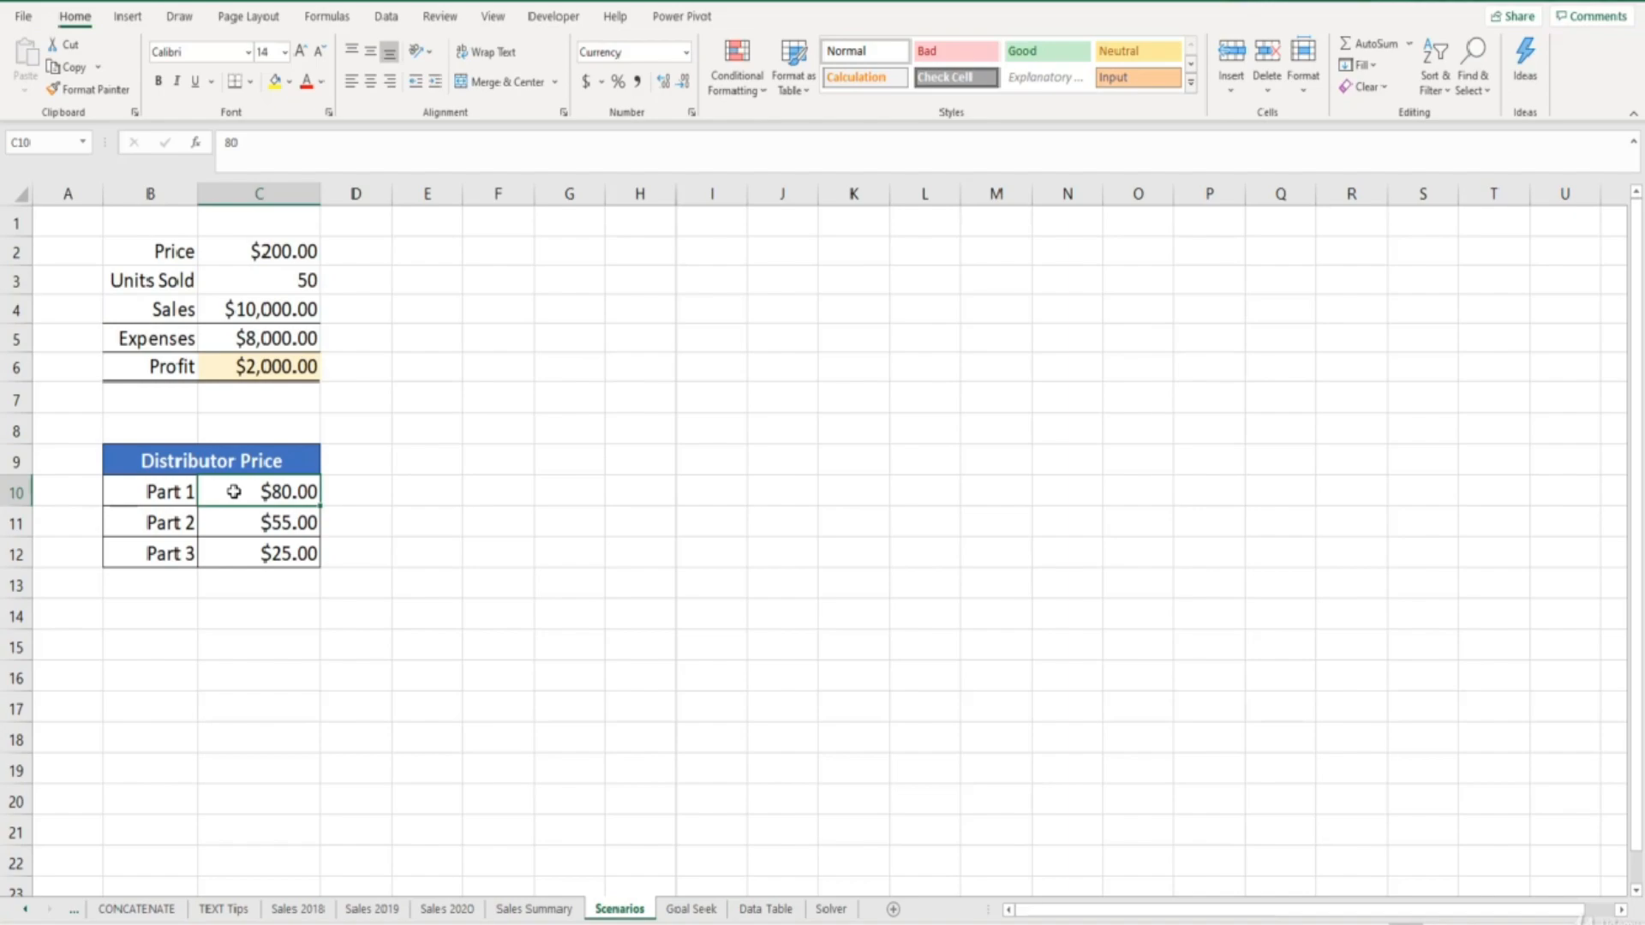
drag(235, 507, 234, 553)
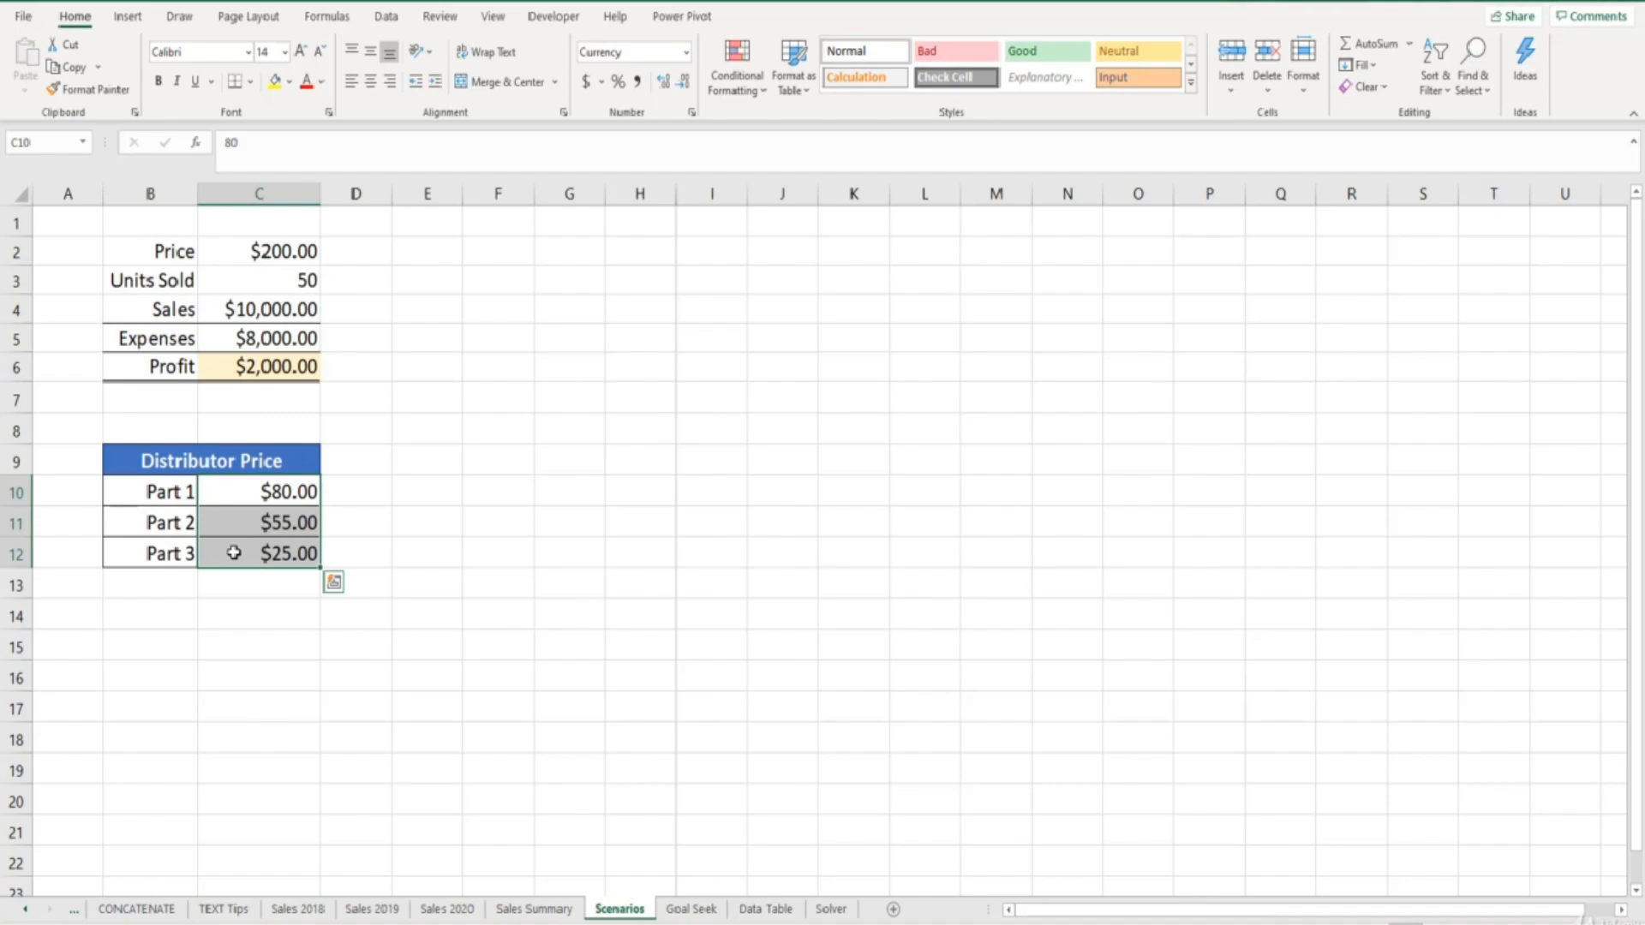
click(386, 18)
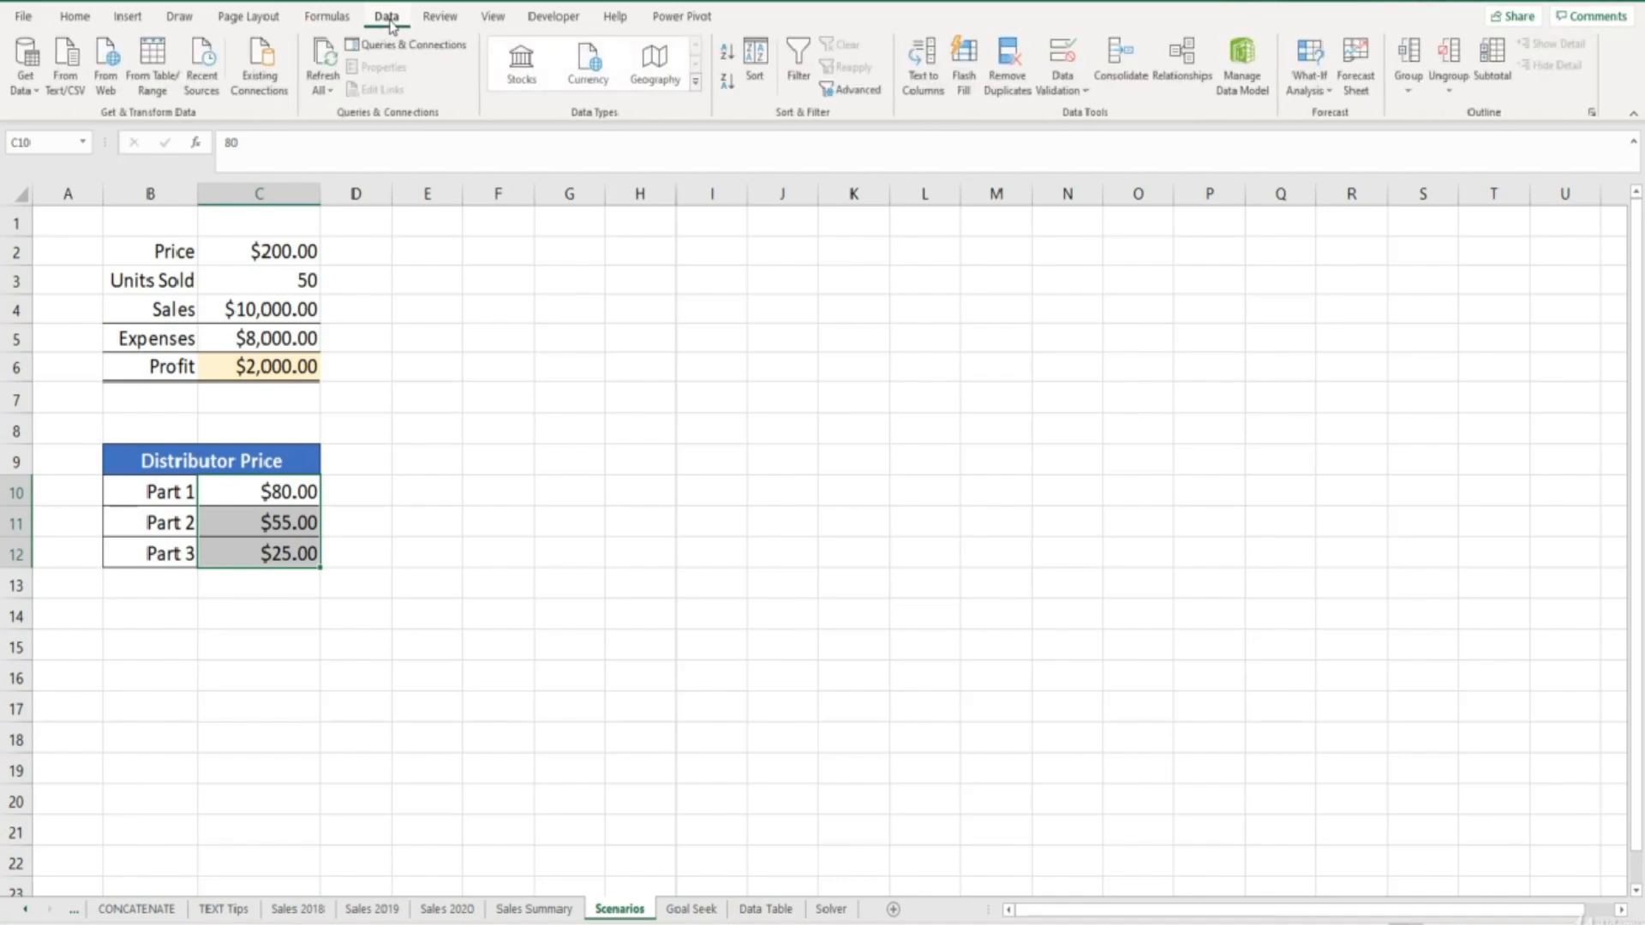
click(1308, 94)
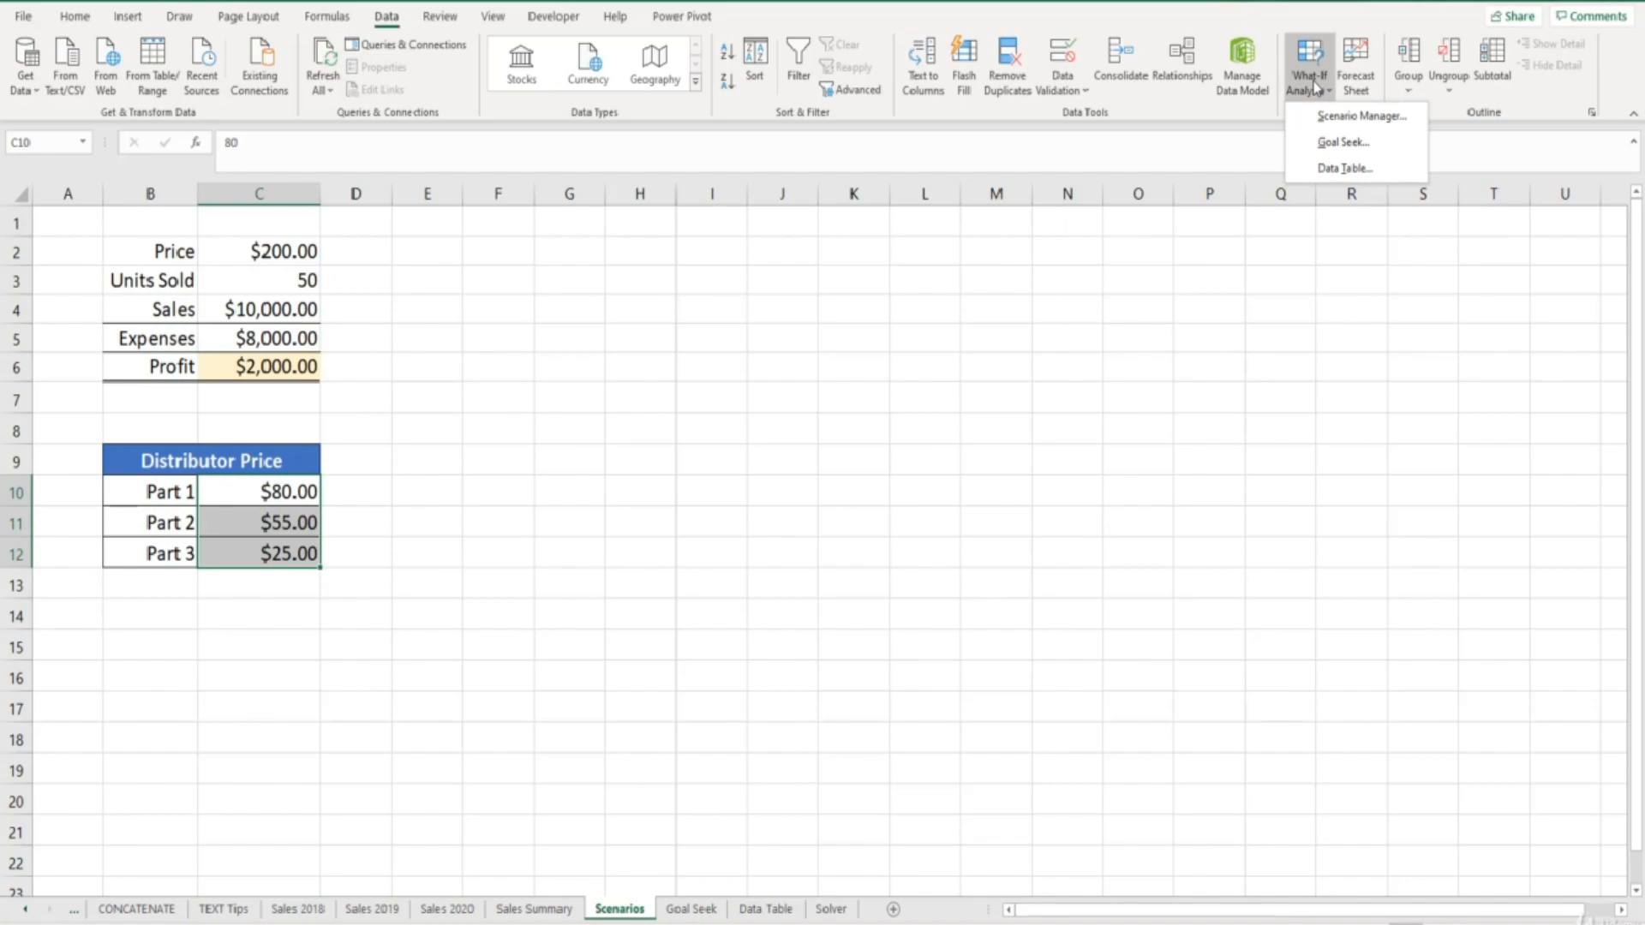
click(1329, 125)
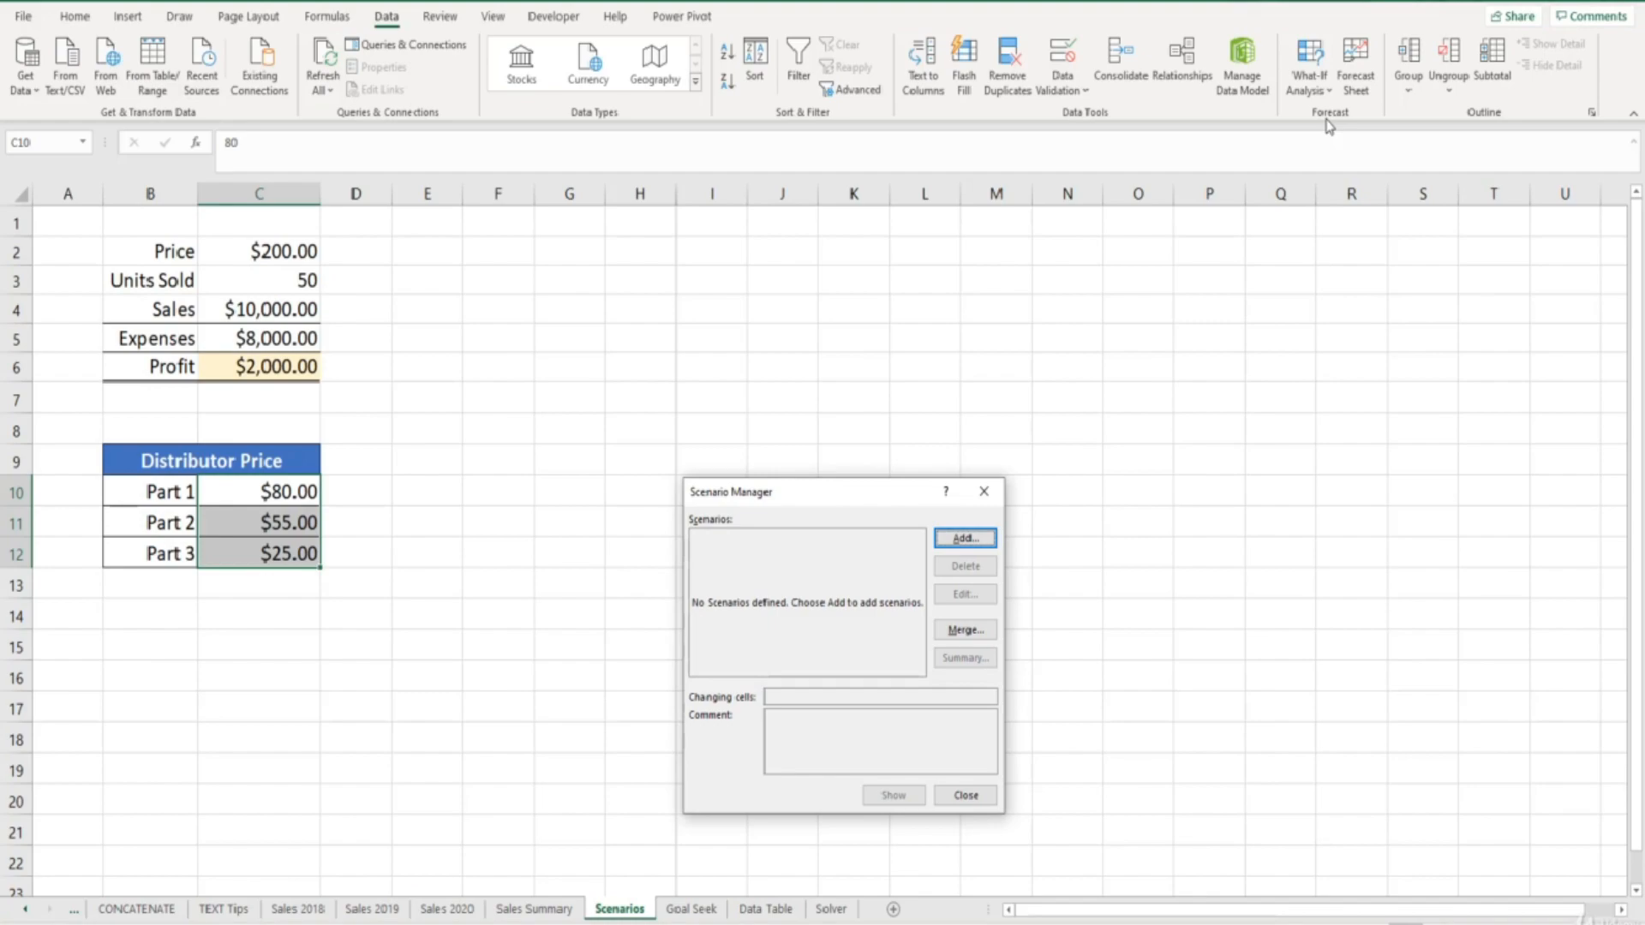
click(964, 538)
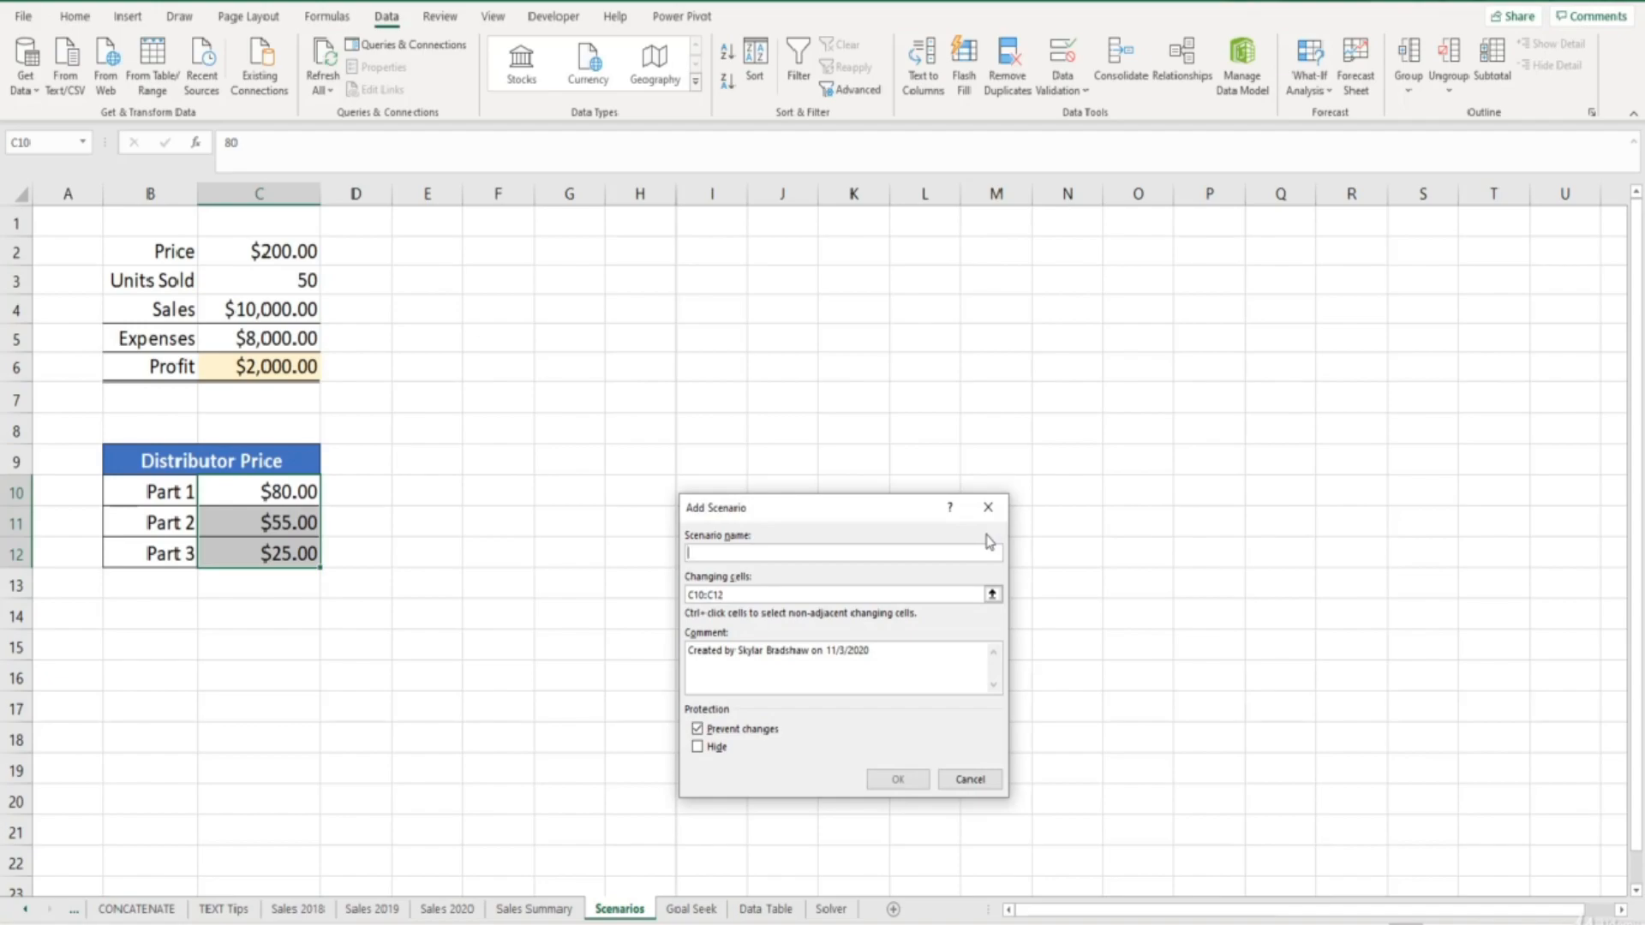
text(Dis1)
click(823, 594)
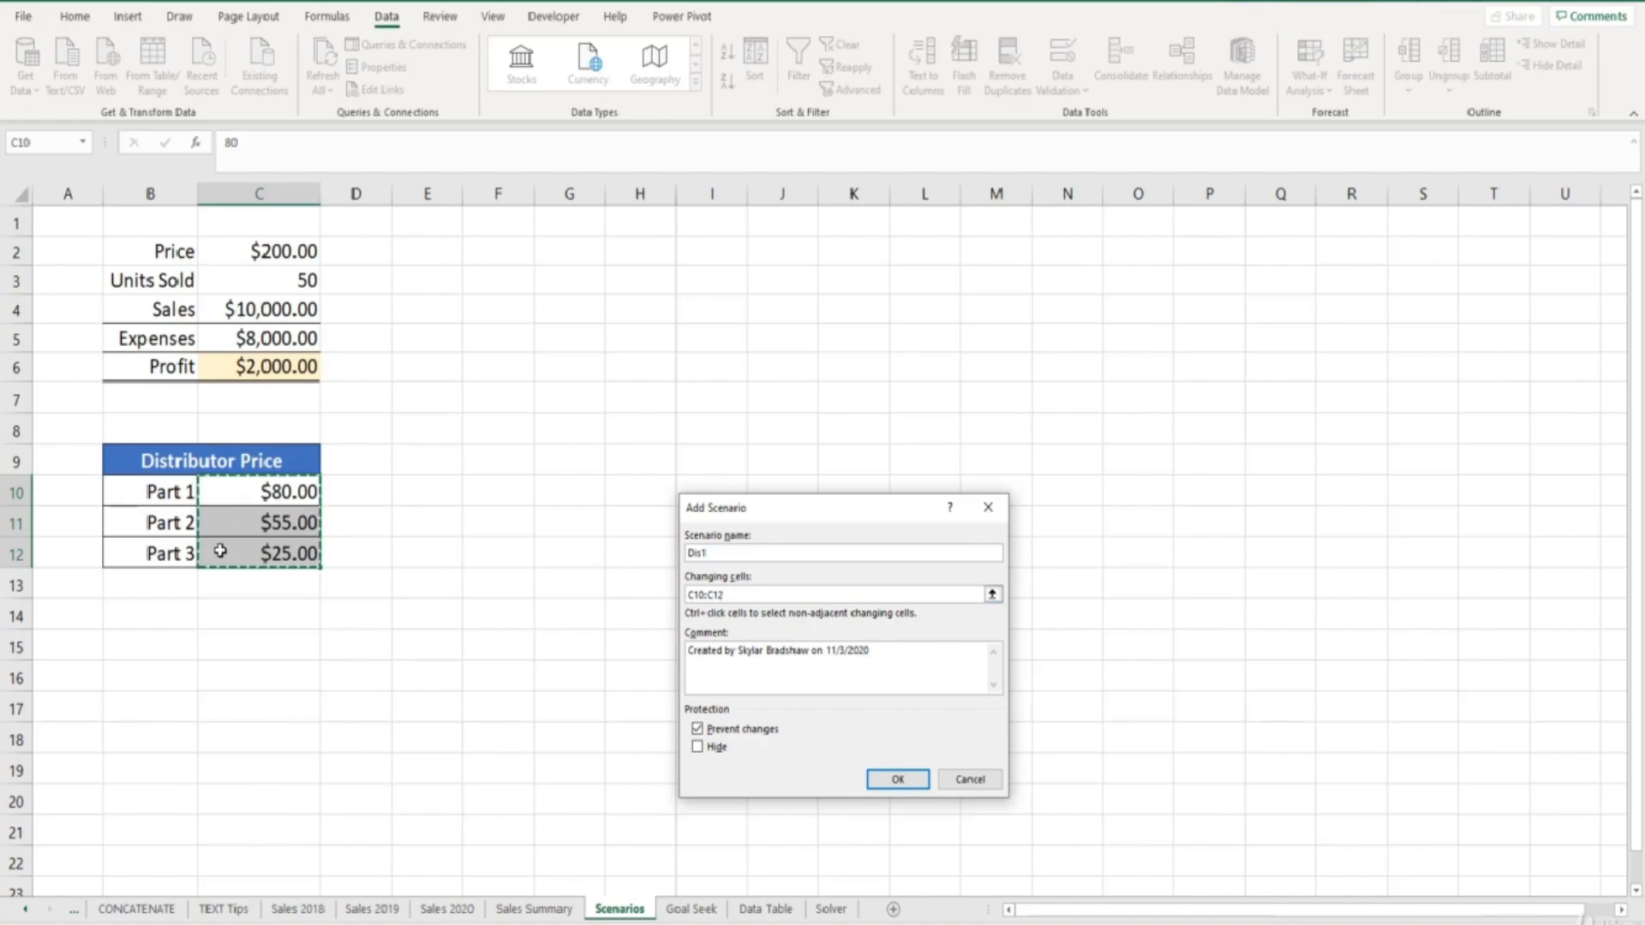
click(911, 782)
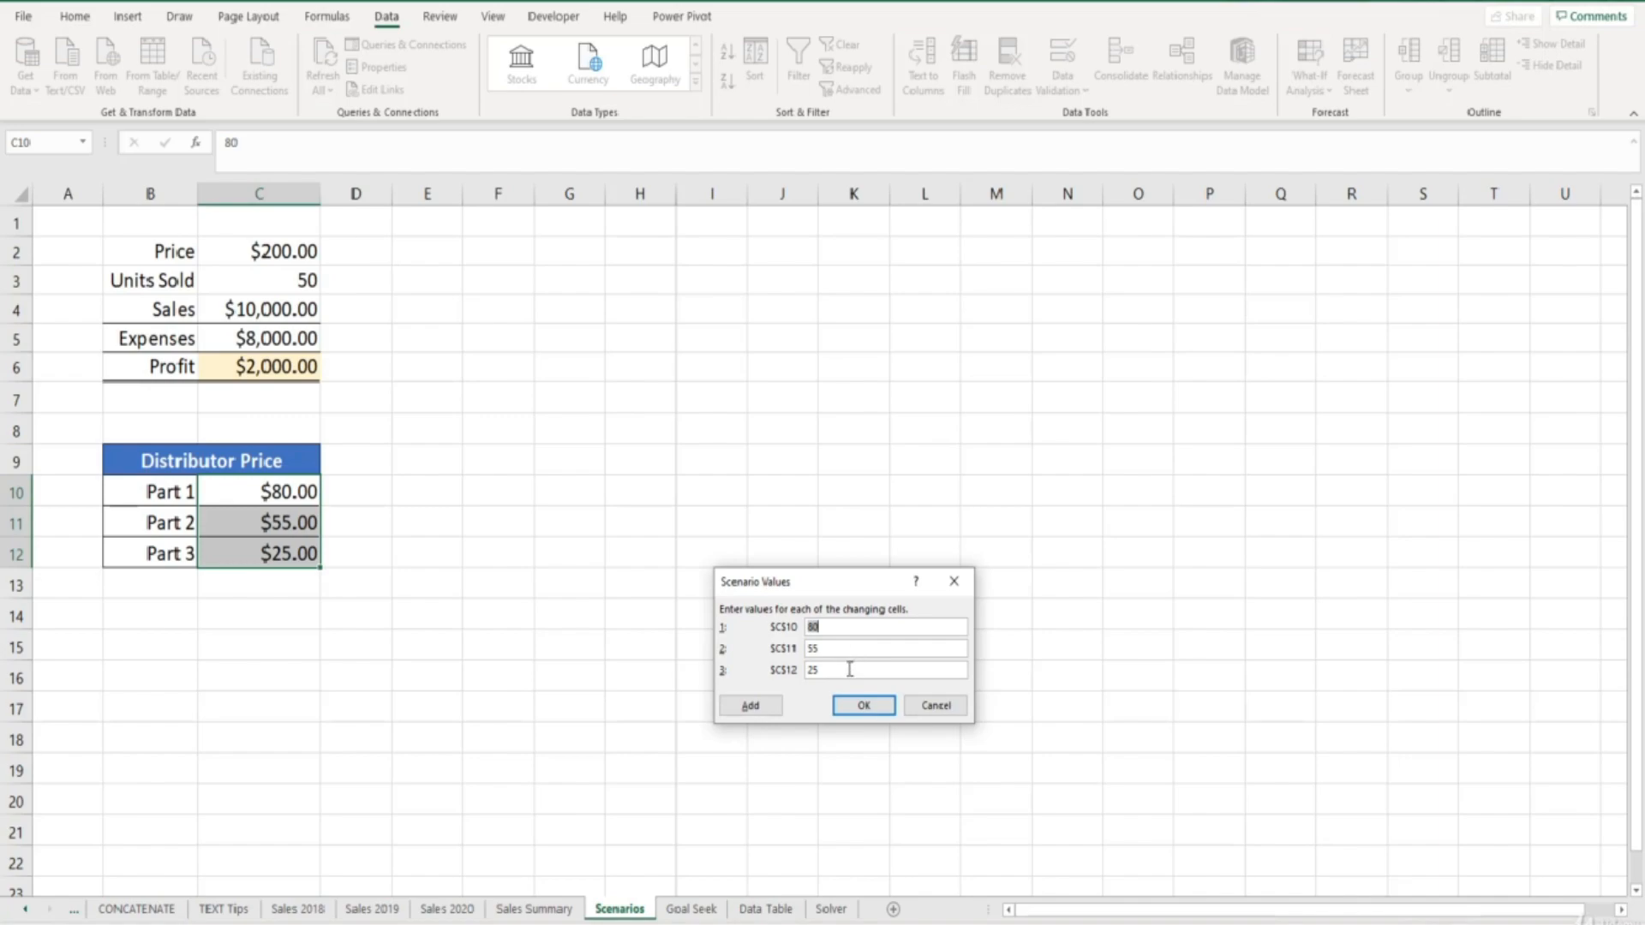
click(859, 704)
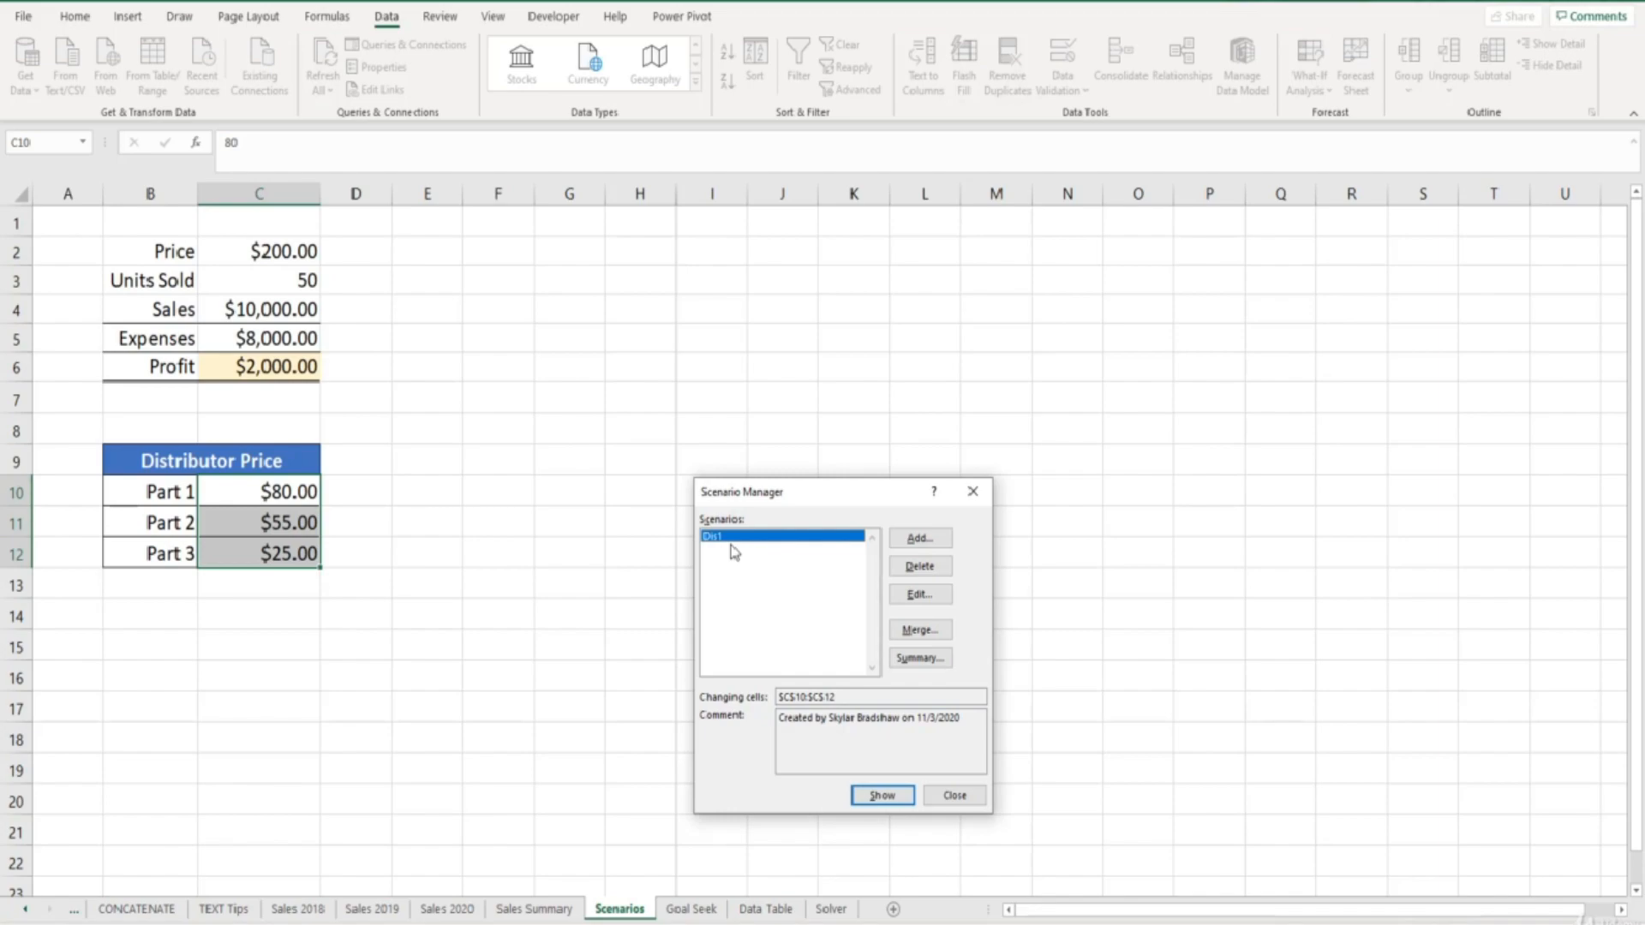
Add a second scenario named Dis2 for C10:C12 with the values 70, 50 and 38
click(920, 538)
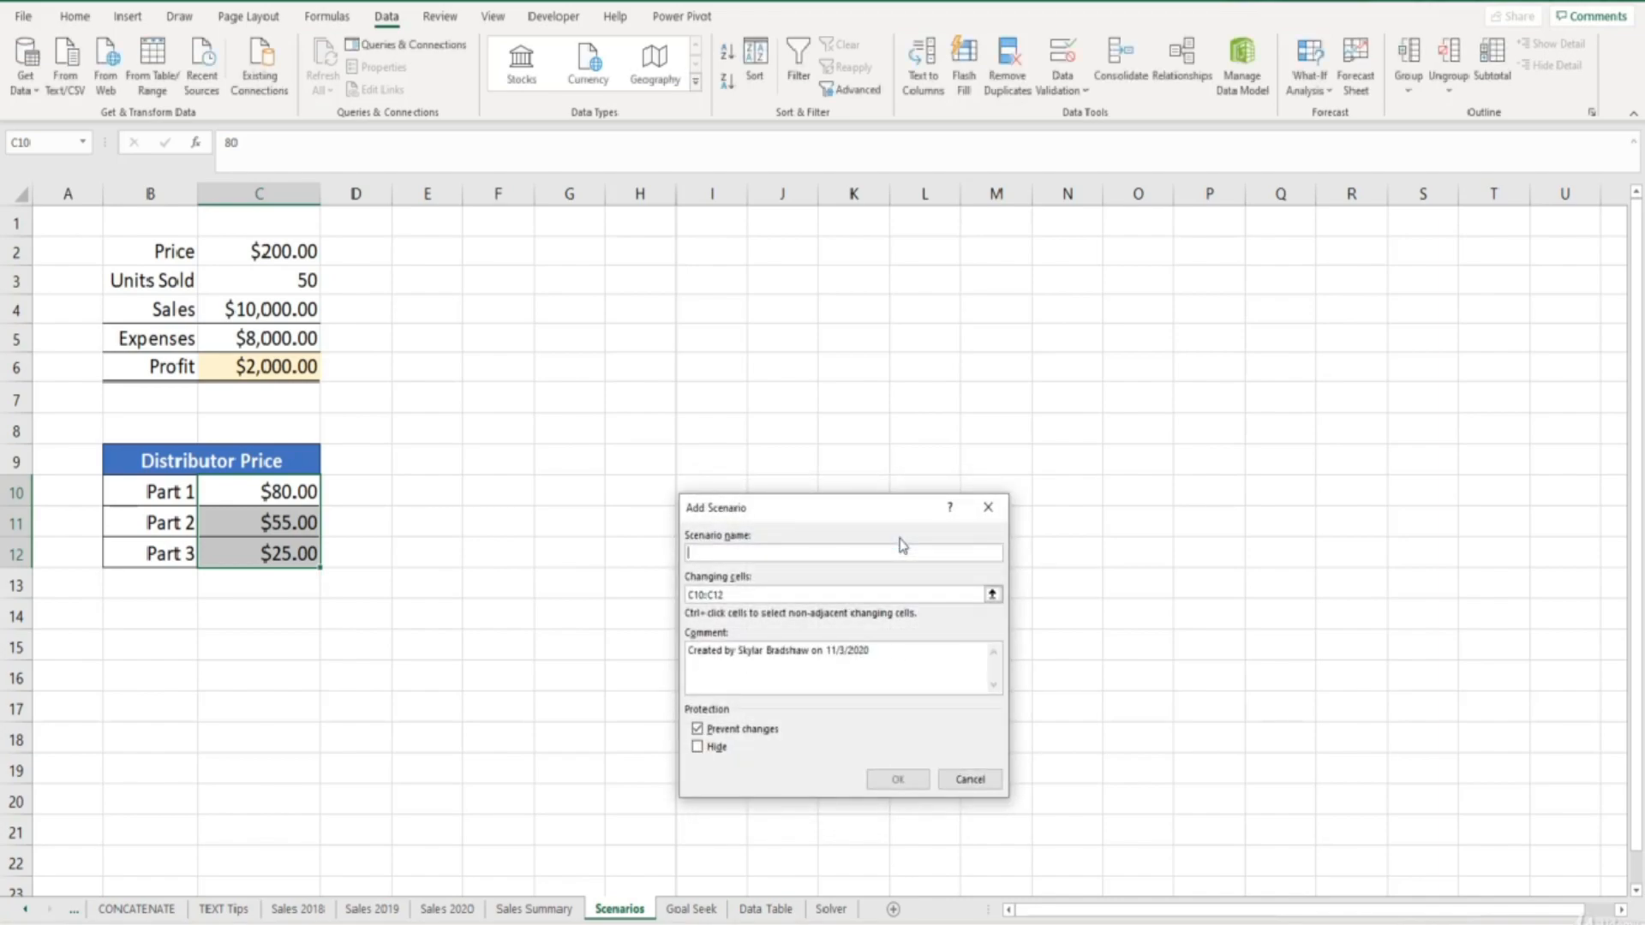
text(Dis2)
click(897, 779)
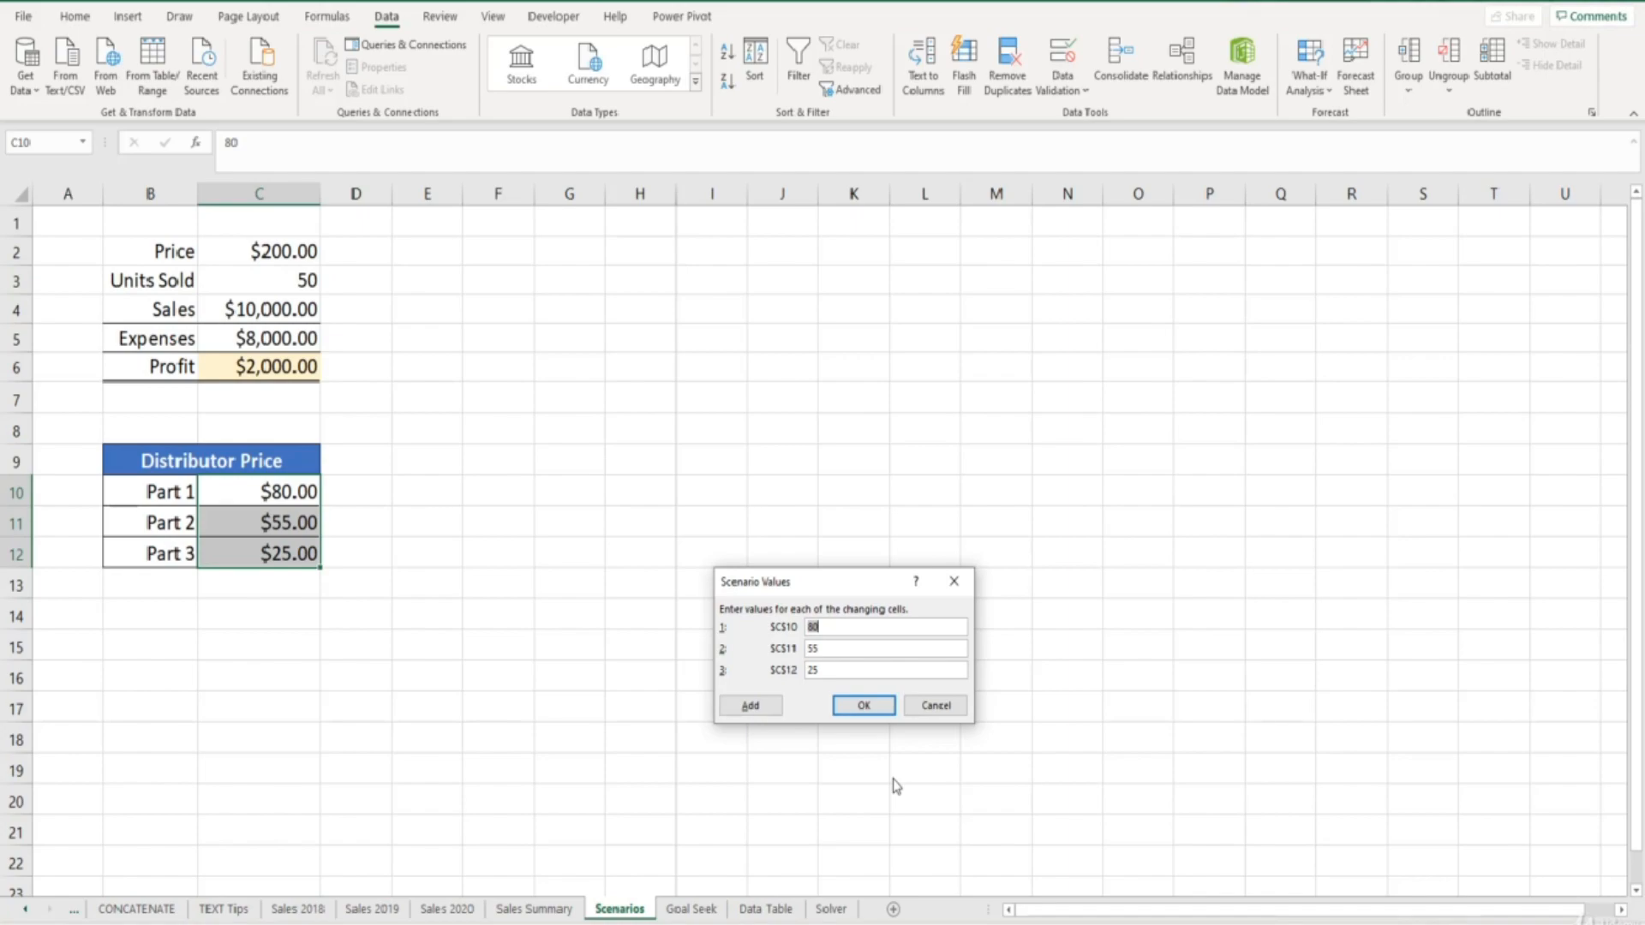
text(70)
text(50)
drag(830, 672, 802, 676)
text(38)
click(853, 705)
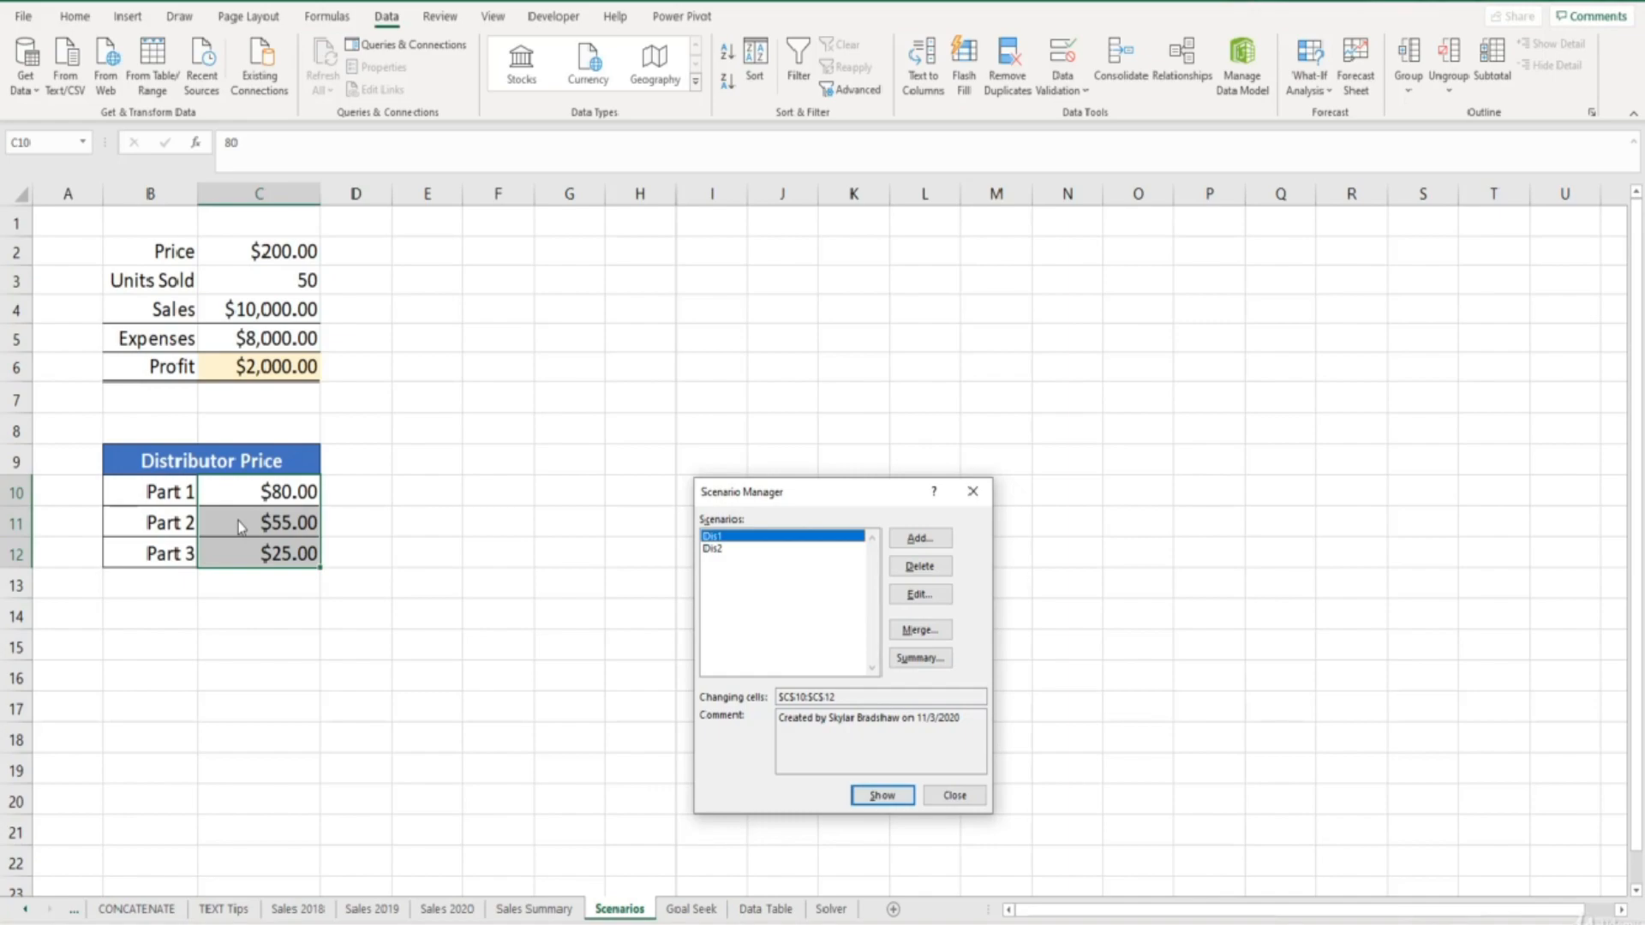
Compare the scenarios in the worksheet by showing Dis2, switching to Dis1, and returning to Dis2
click(712, 549)
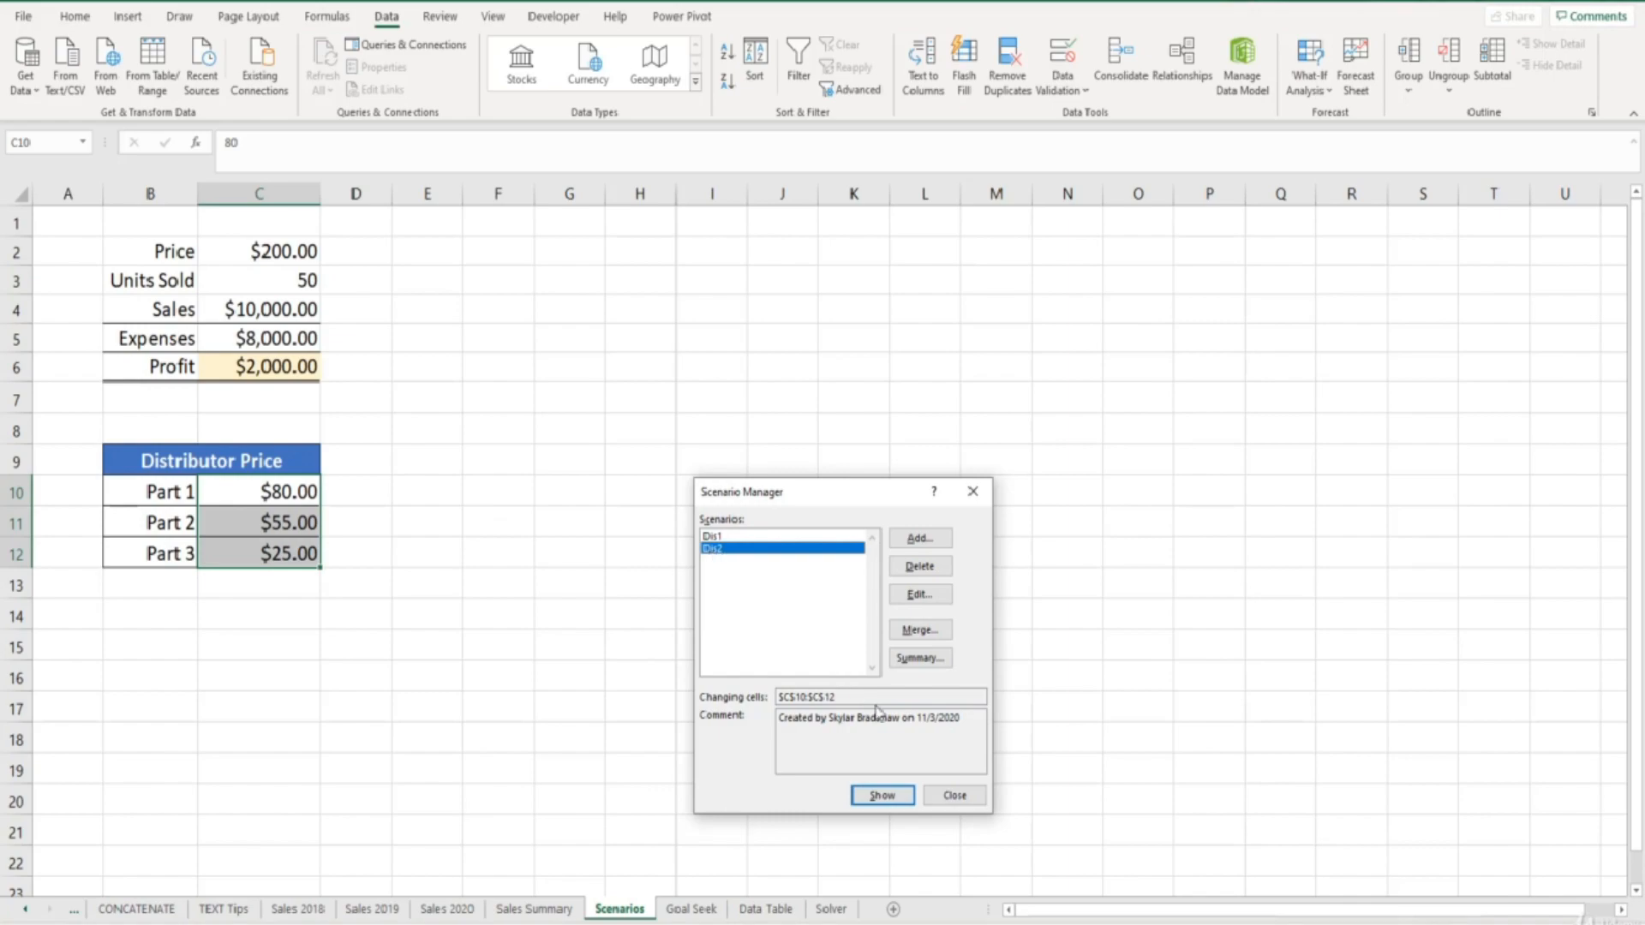
click(901, 798)
click(716, 536)
click(893, 796)
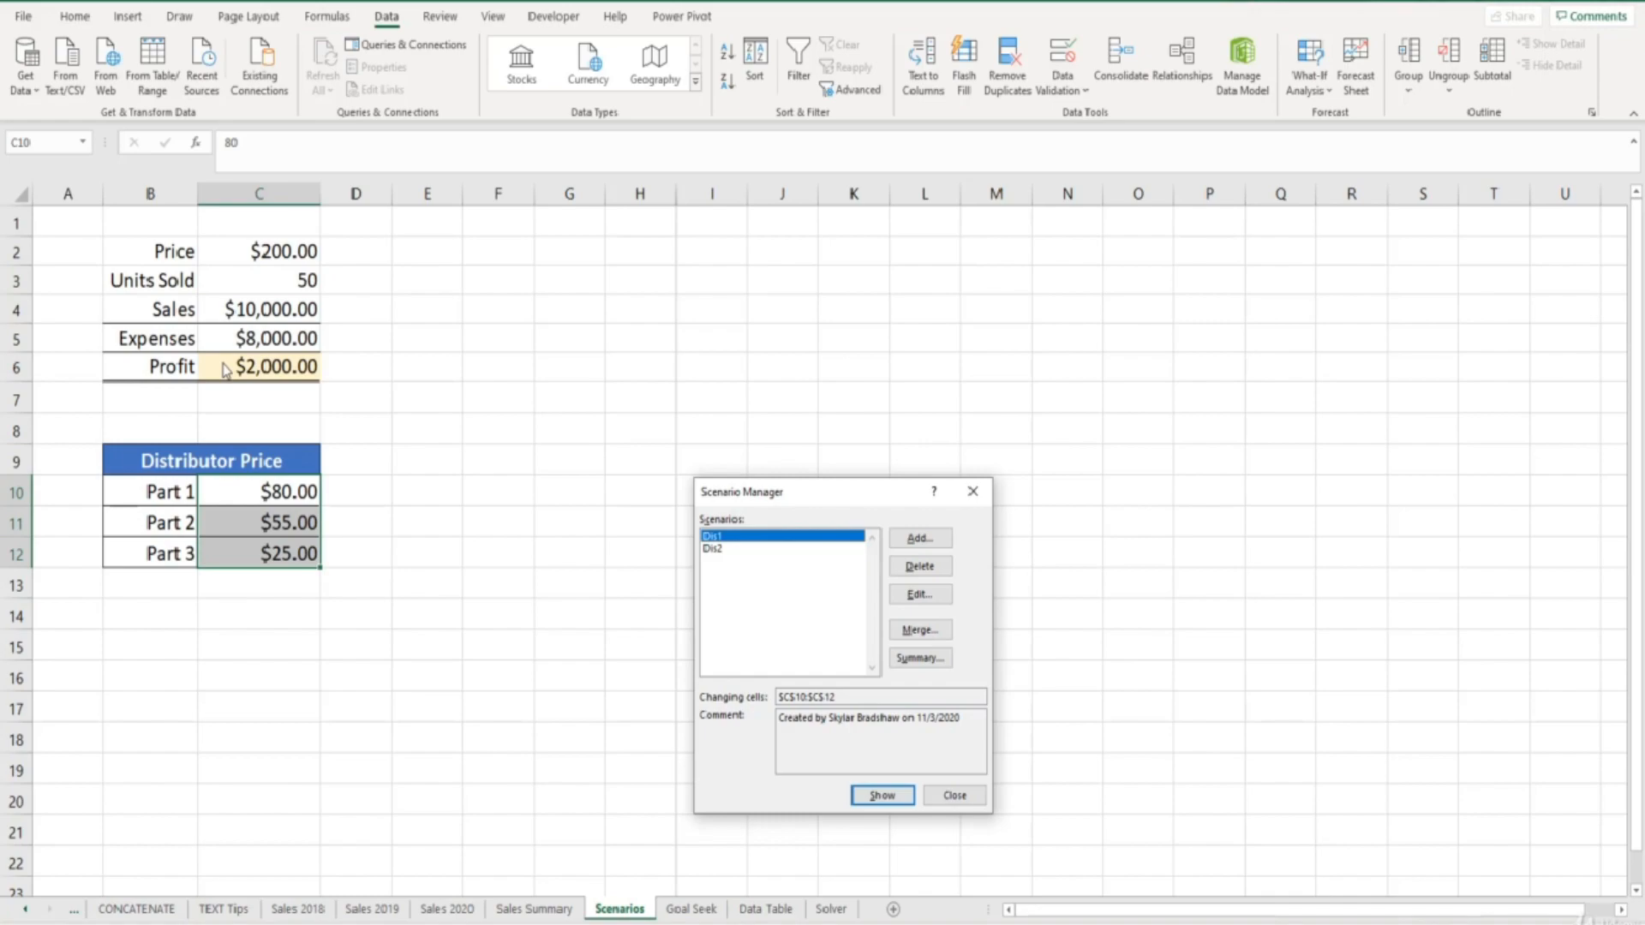
click(722, 554)
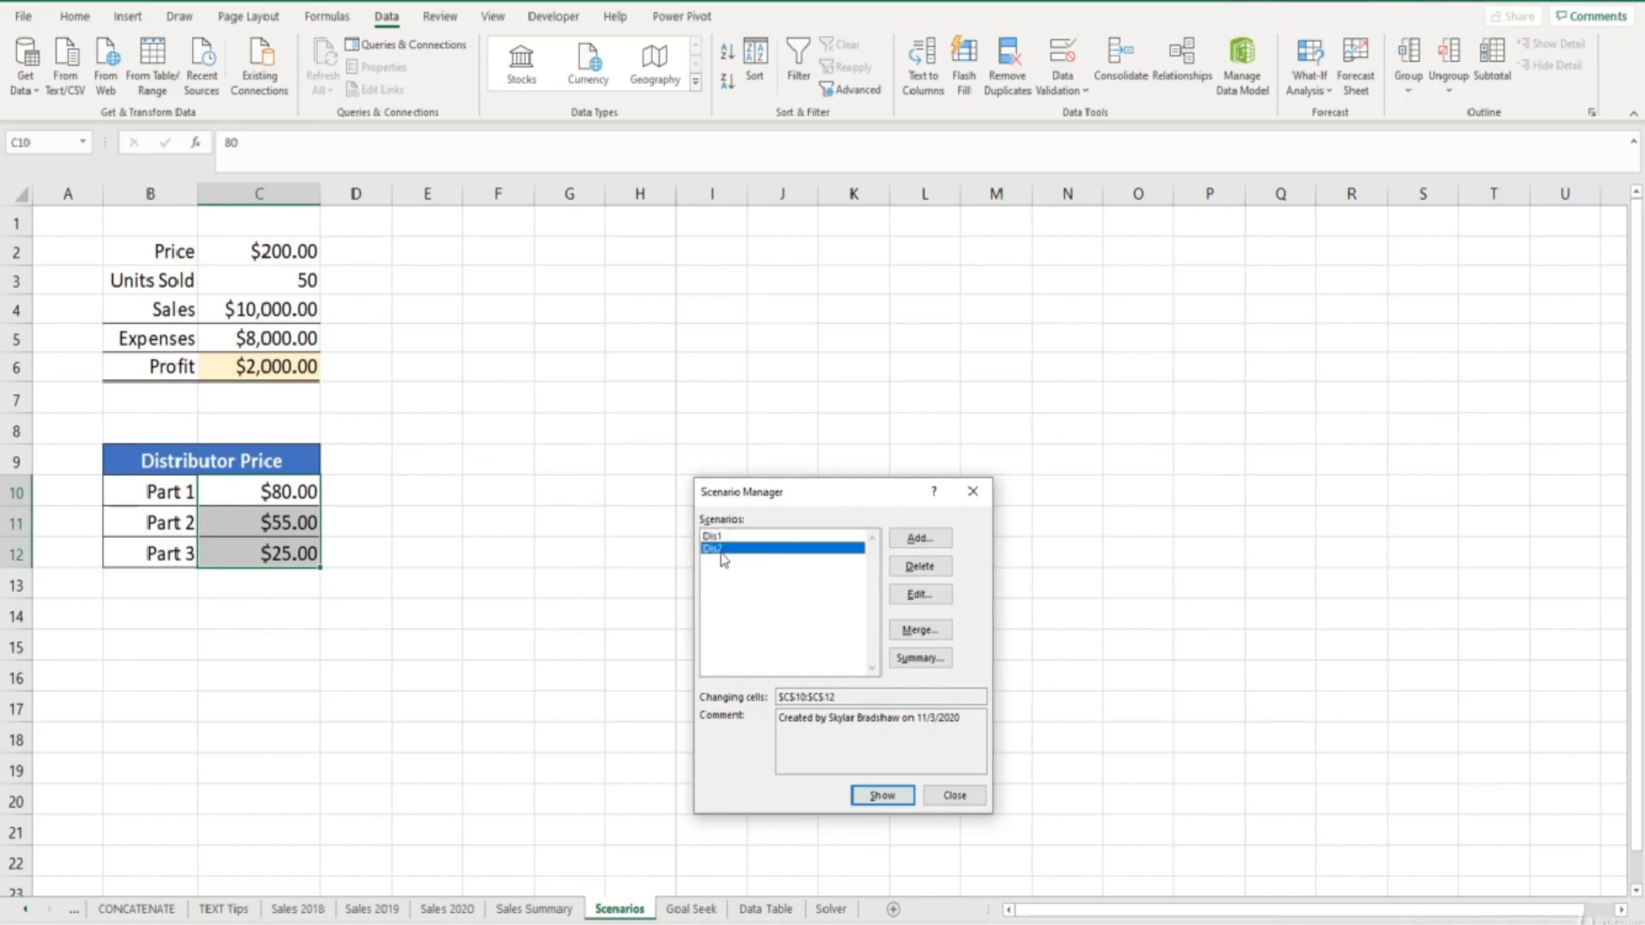
click(890, 795)
Check the stored cell values of scenario Dis2 in its edit settings and cancel without changing them
click(920, 594)
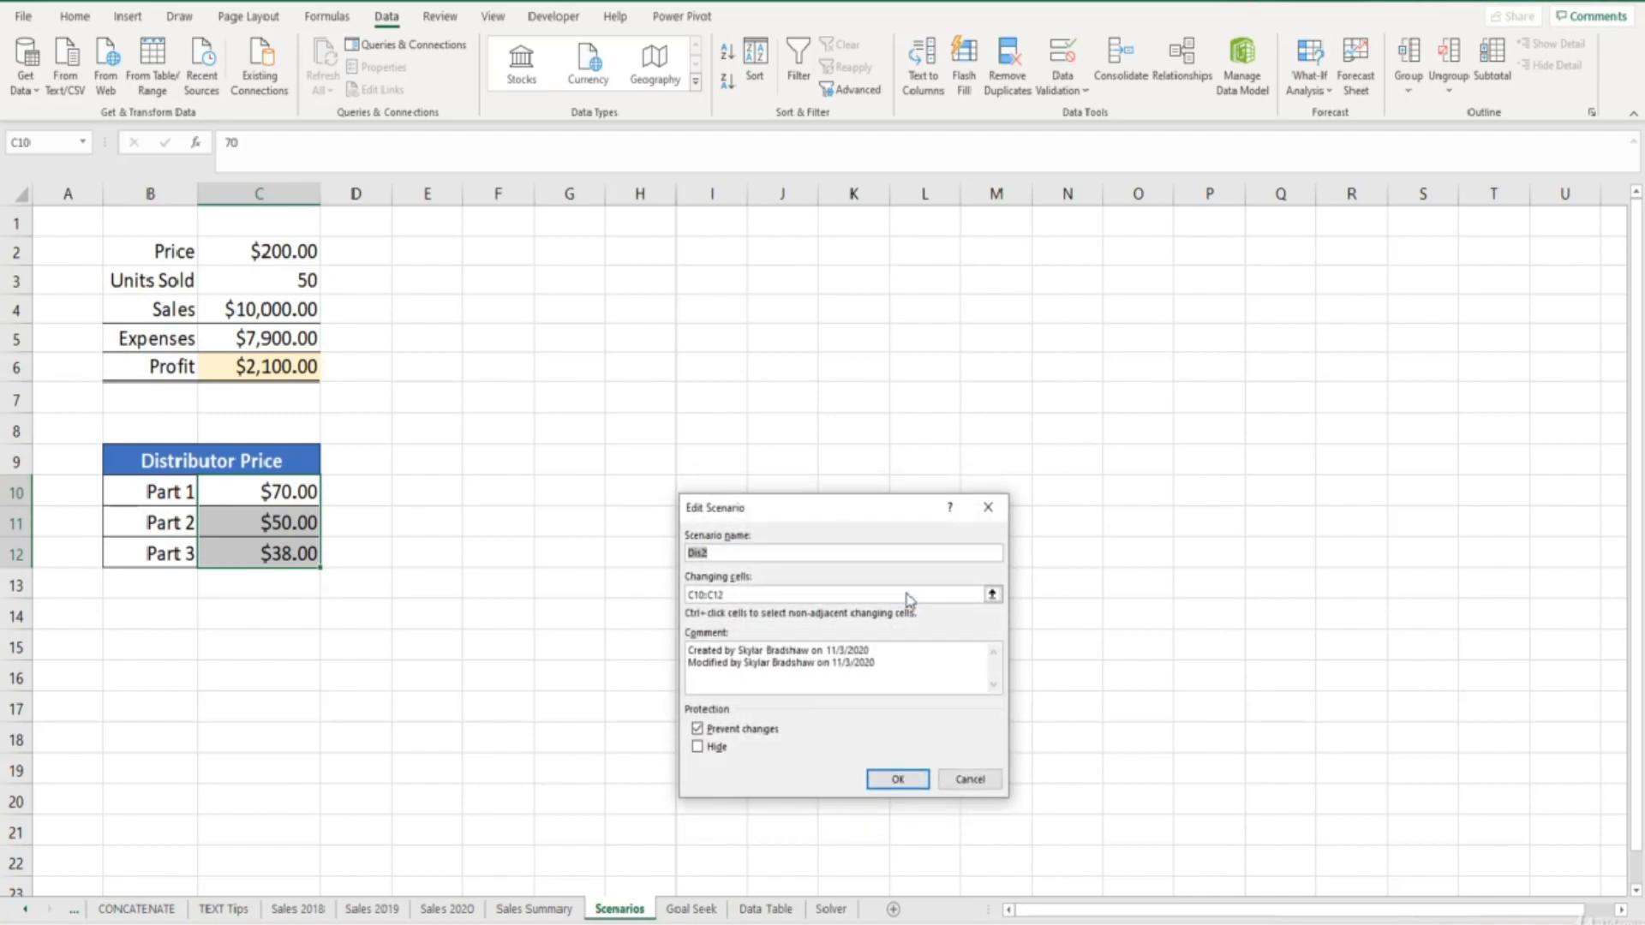
click(900, 778)
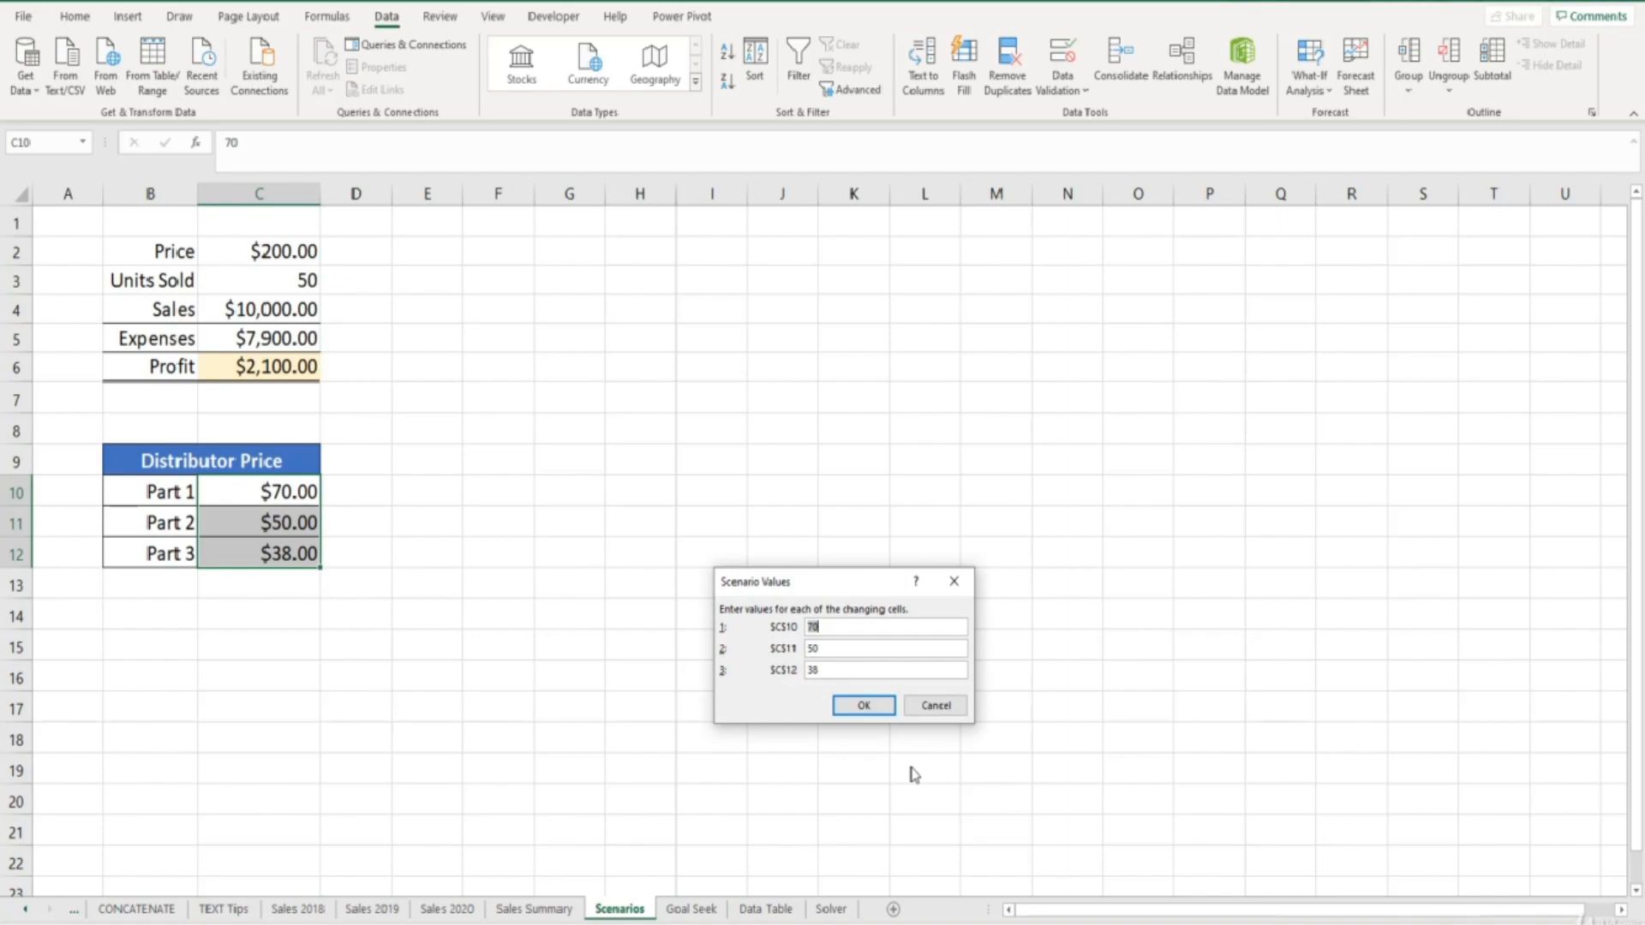
click(934, 706)
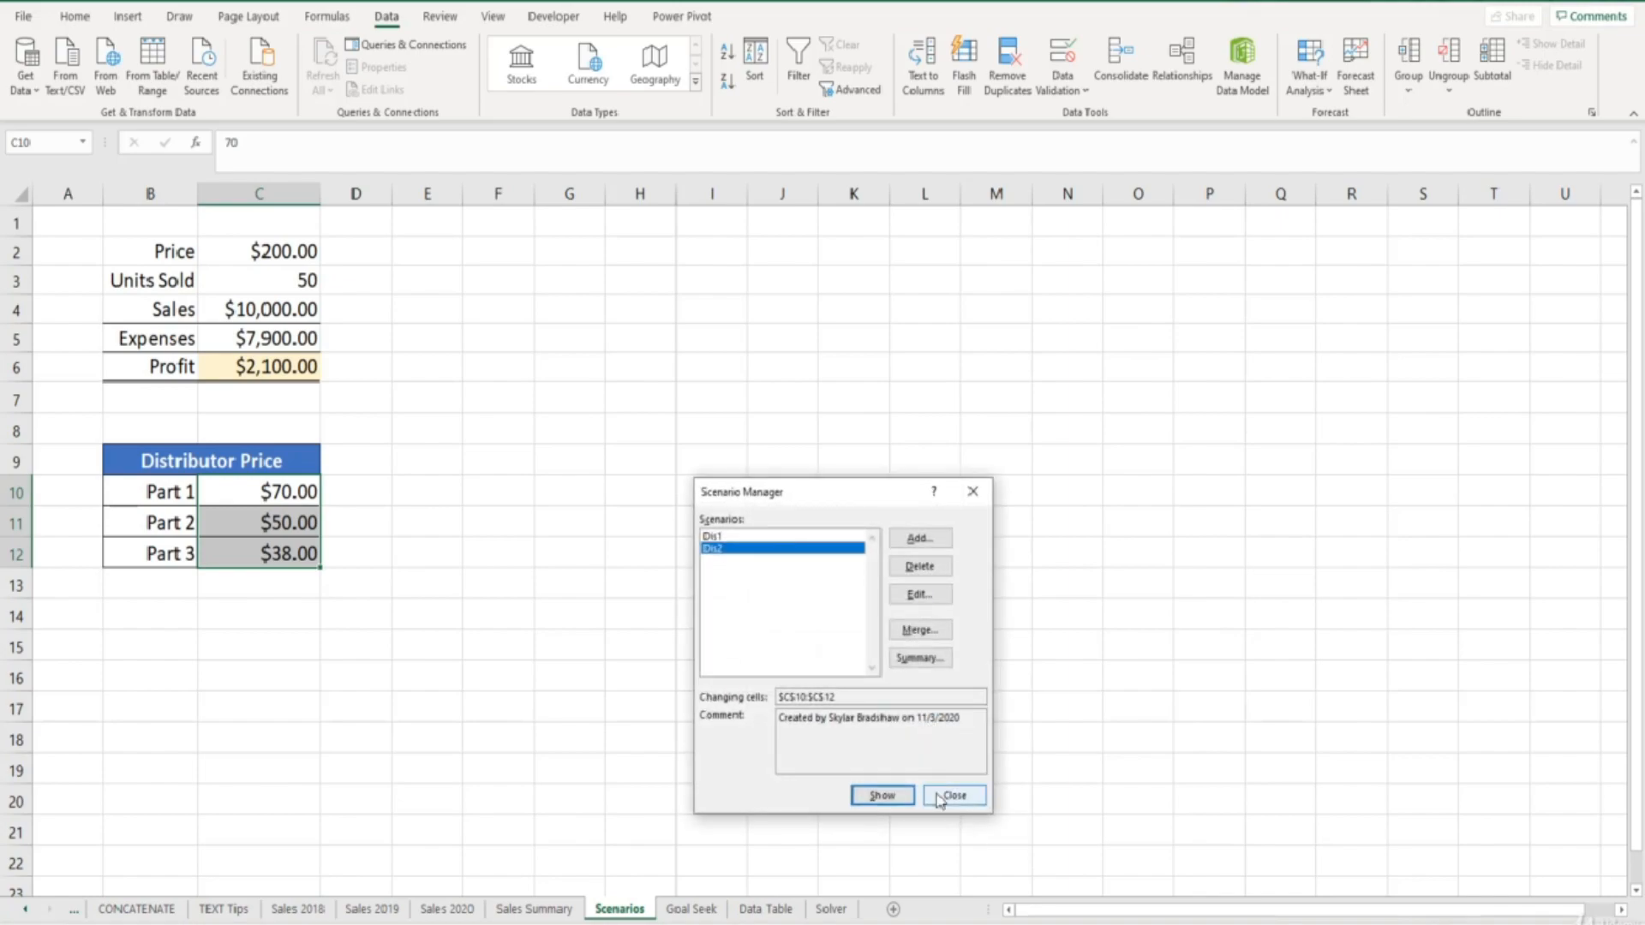